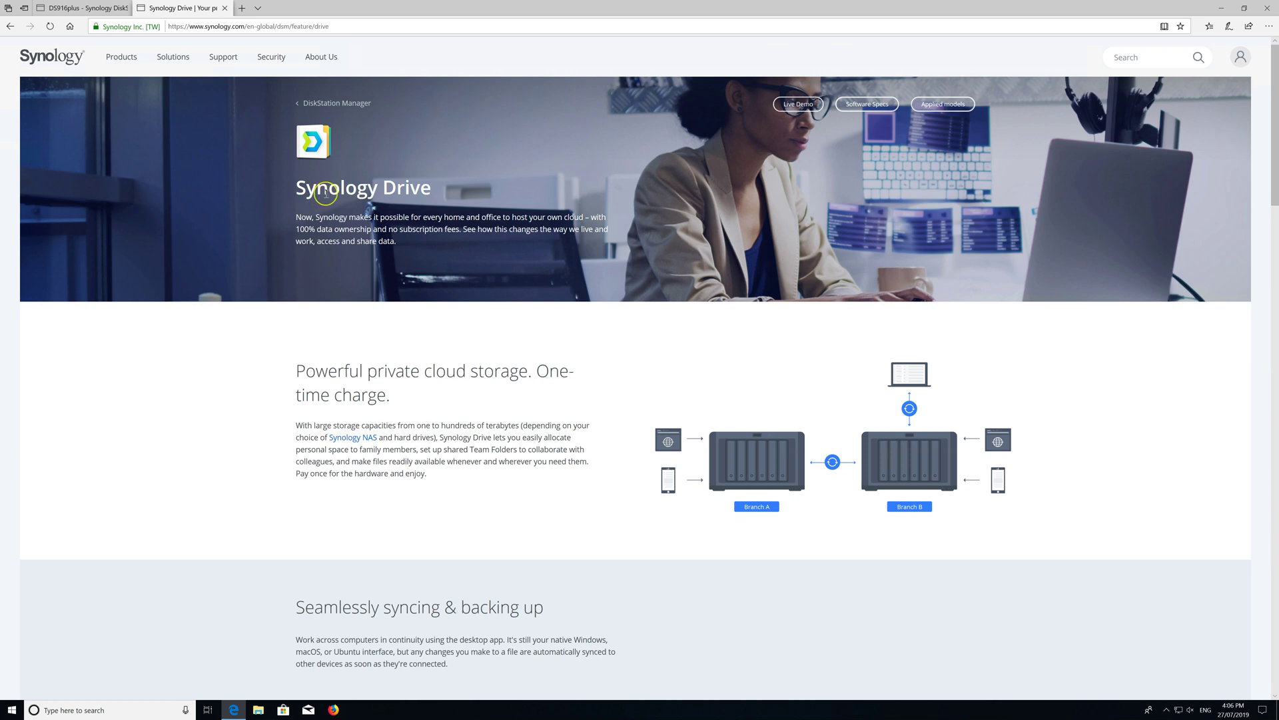
- Highlight the Synology Drive heading and scroll down to the Seamlessly syncing & backing up section
drag(298, 194, 431, 187)
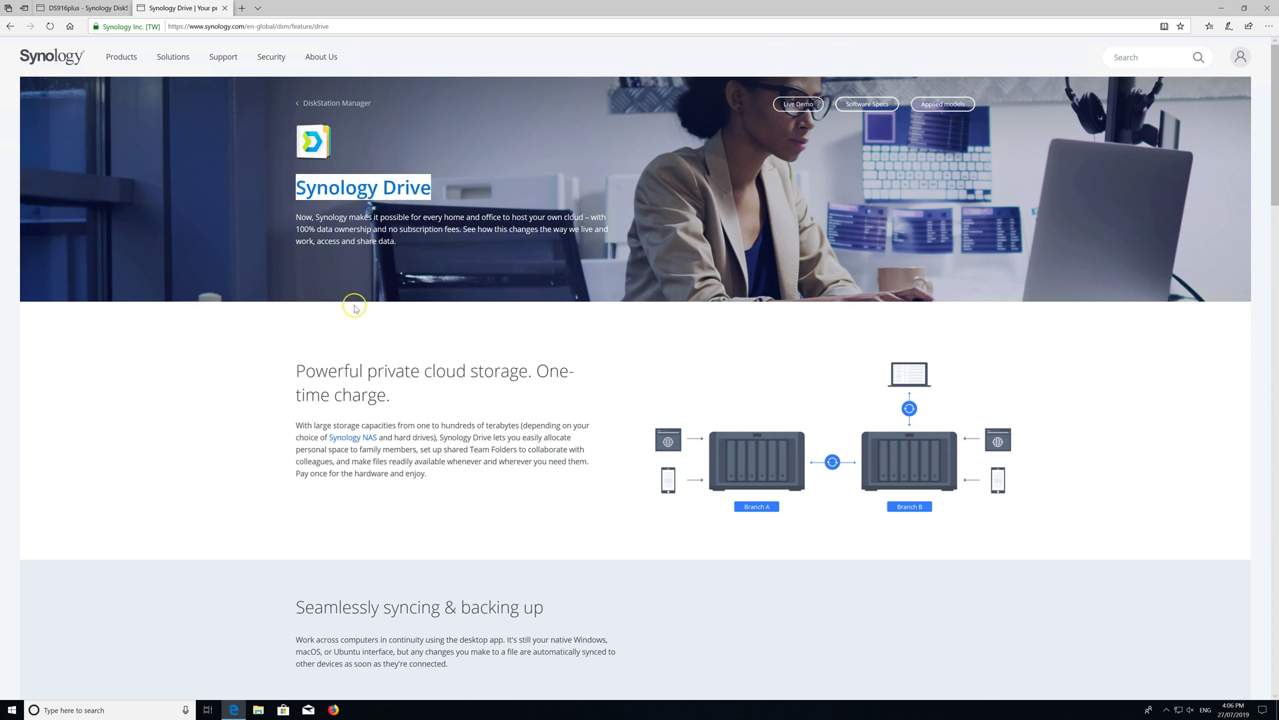
scroll(355, 393, down, 5)
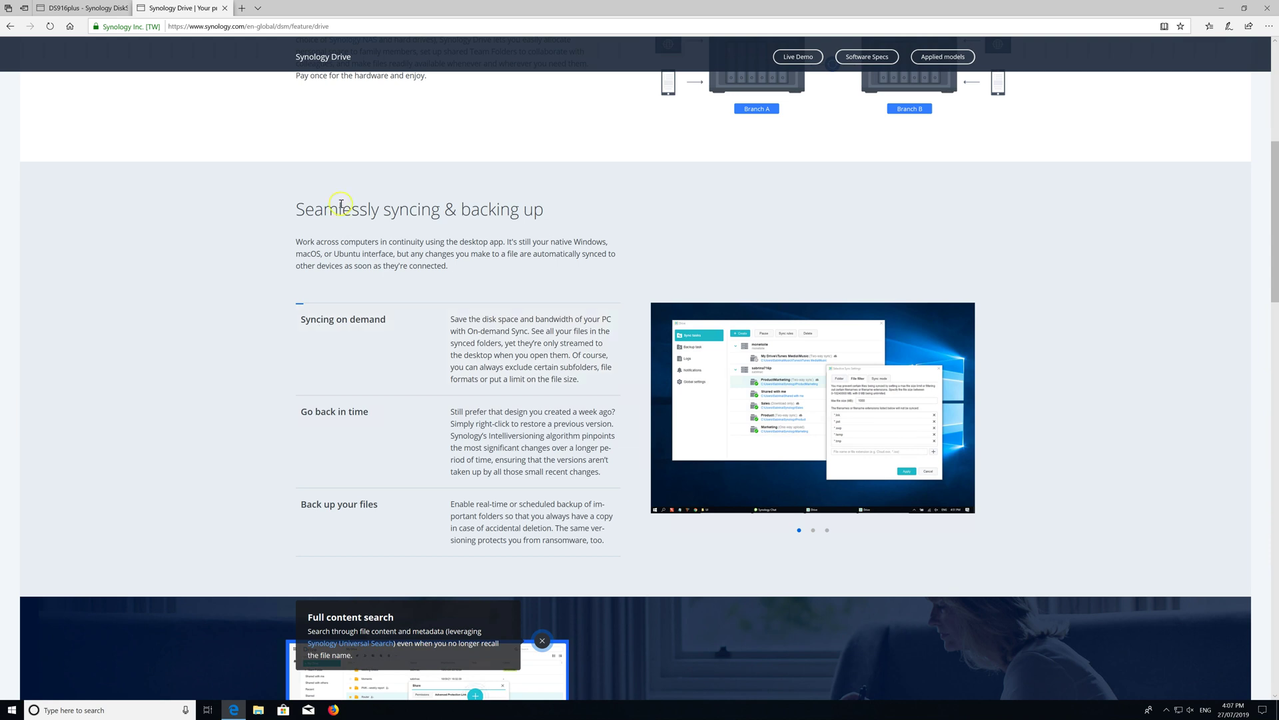
- Enable the user home service in Control Panel's User settings and apply it
click(84, 9)
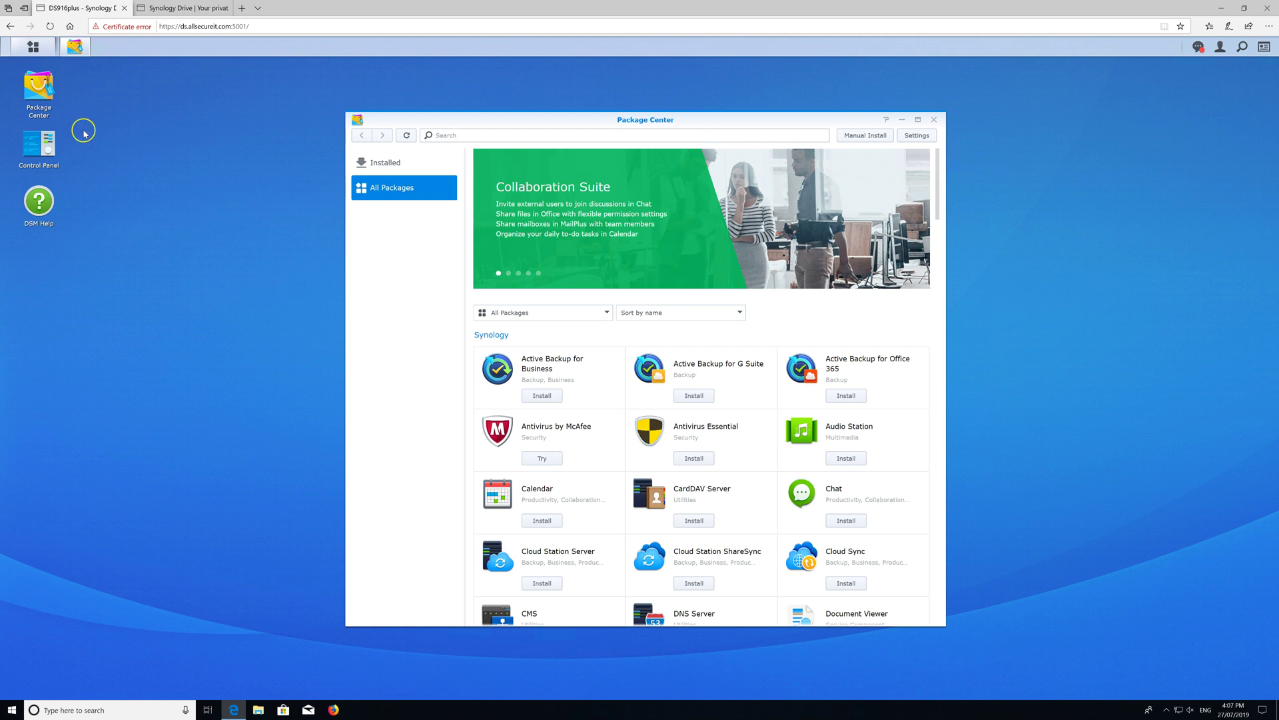
drag(635, 103, 766, 87)
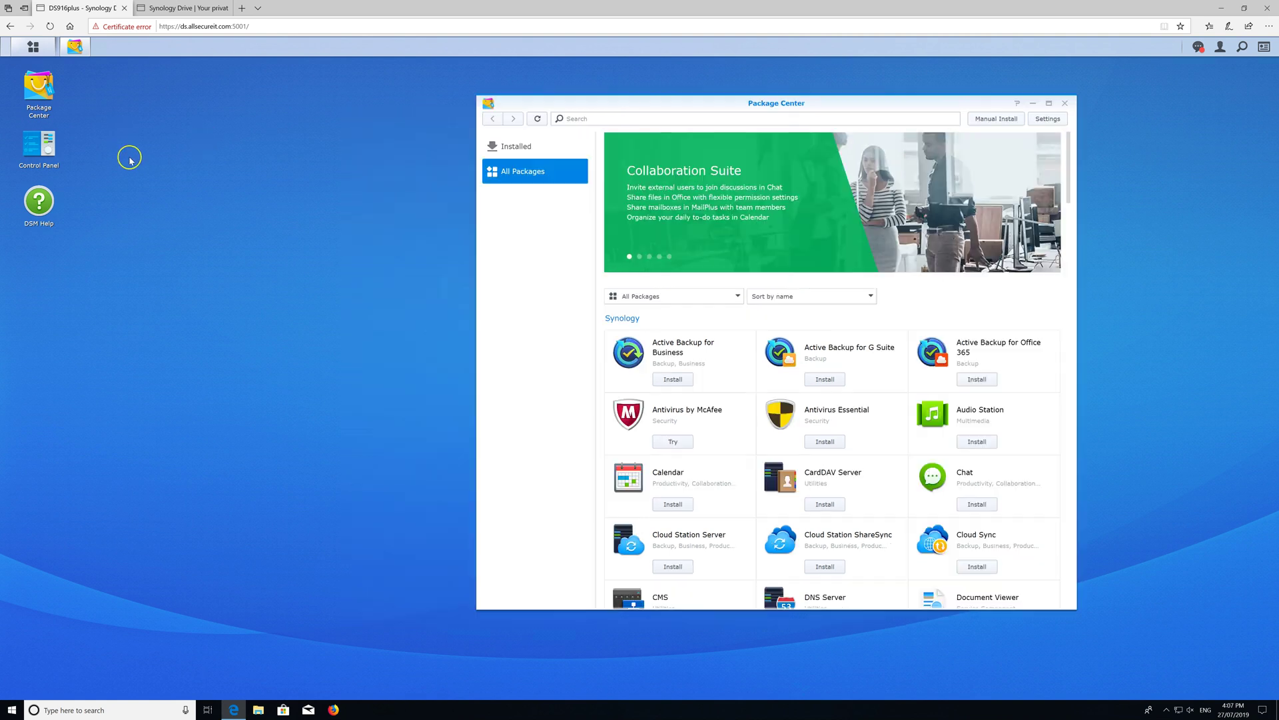
click(41, 138)
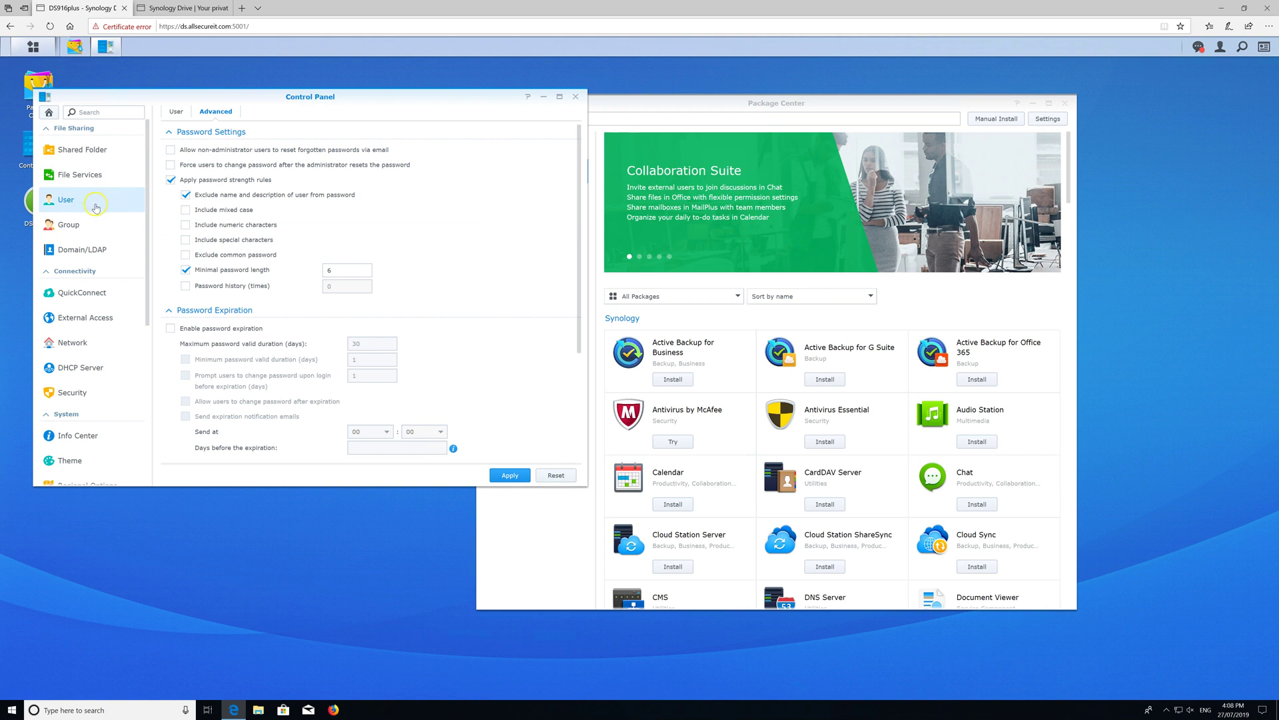
scroll(285, 361, down, 3)
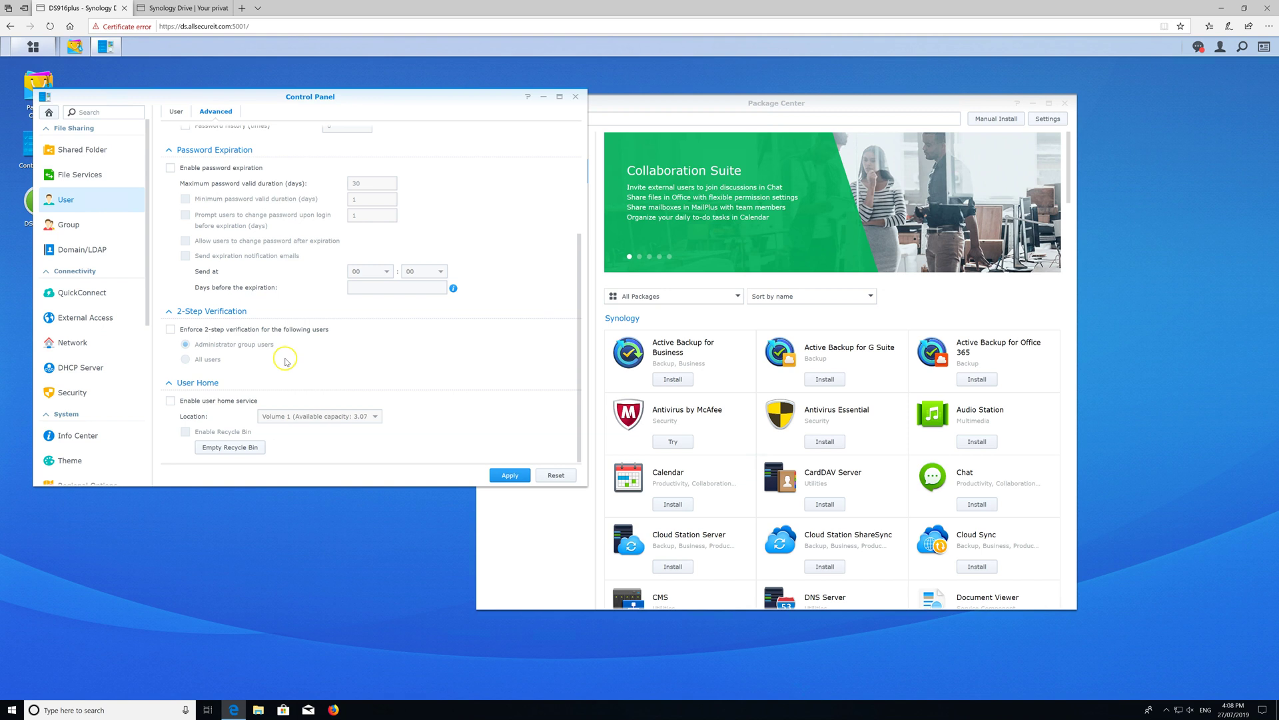
click(171, 401)
click(192, 407)
click(509, 475)
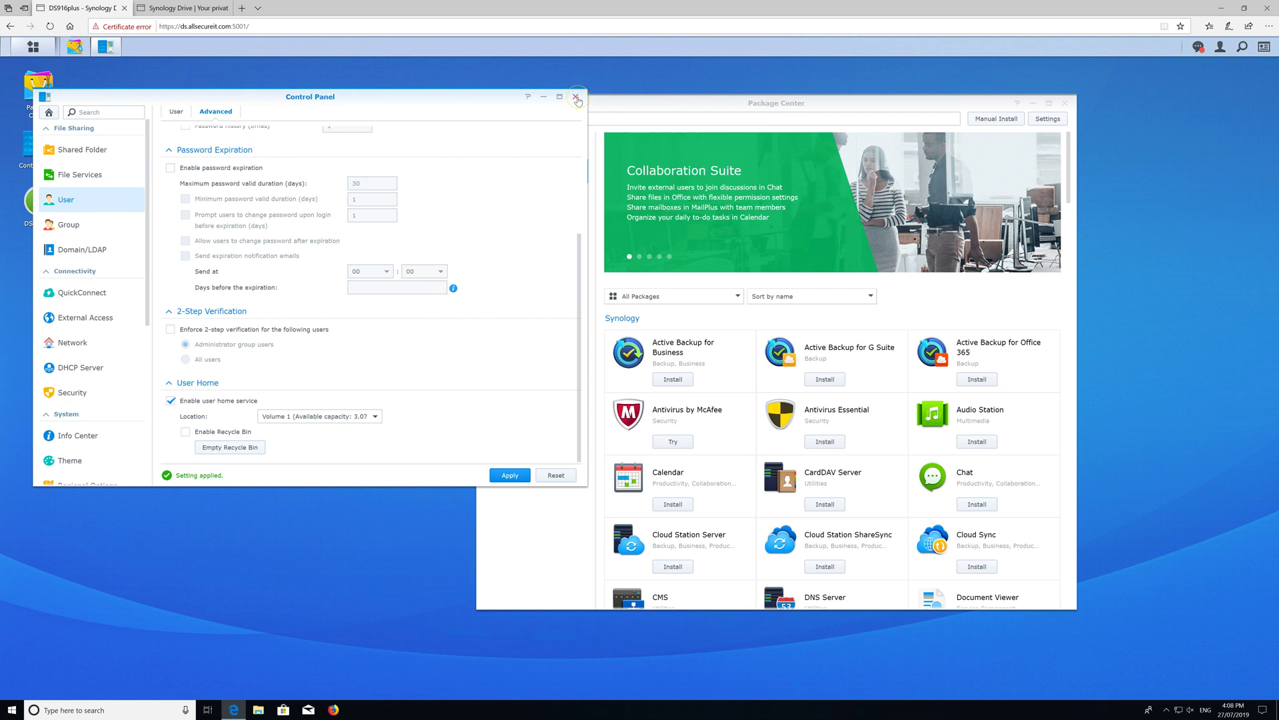
- Search Package Center for 'drive' and install Synology Drive Server with its required packages
click(577, 100)
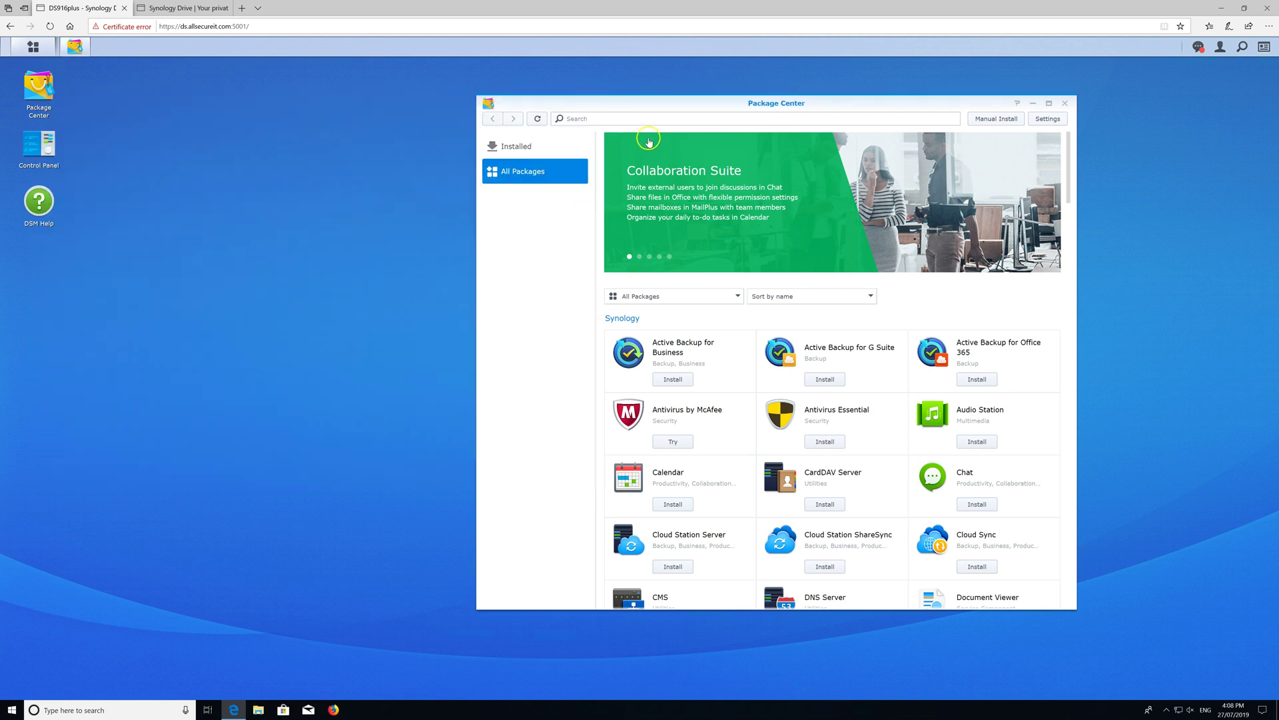
drag(641, 104, 552, 175)
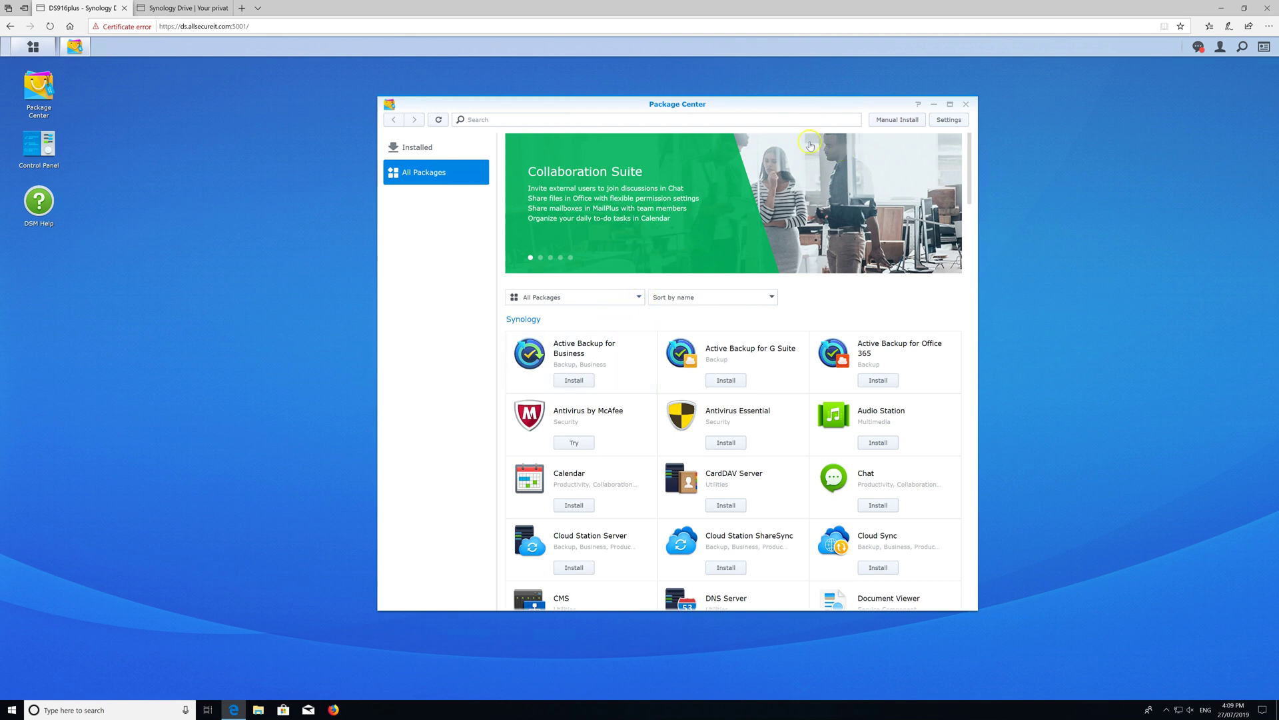
click(741, 123)
text(drive)
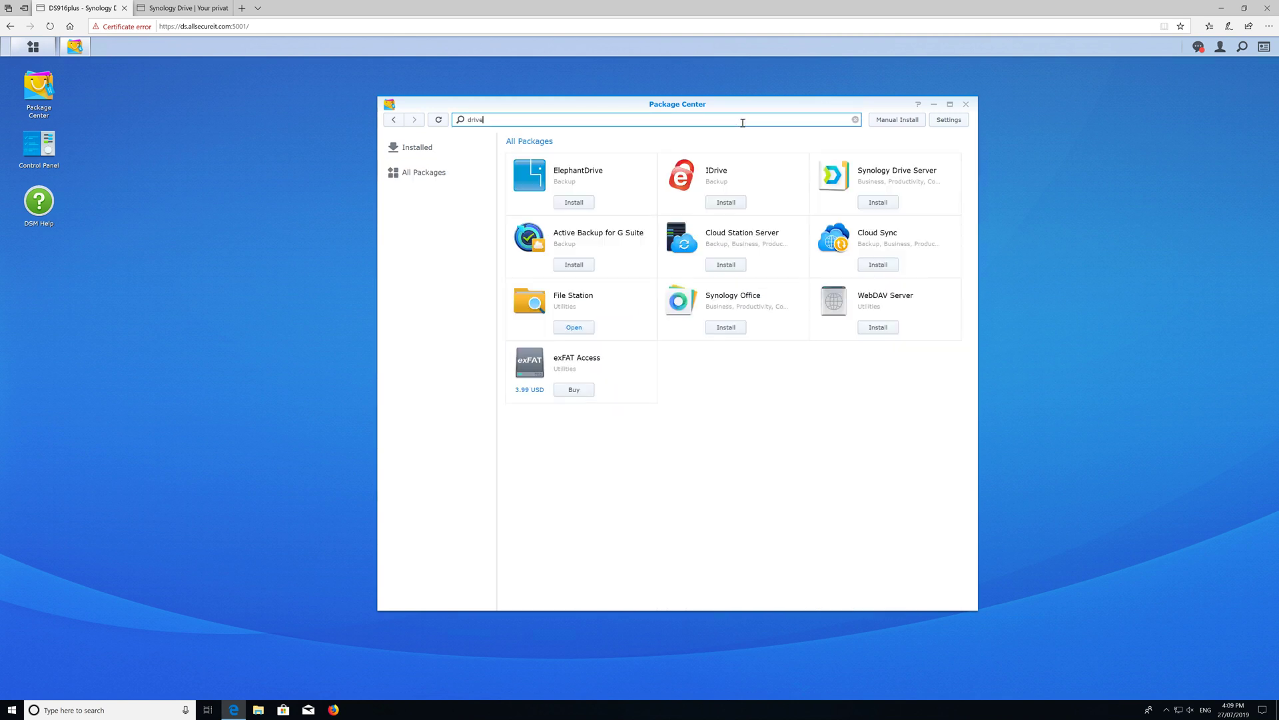
click(878, 202)
click(723, 465)
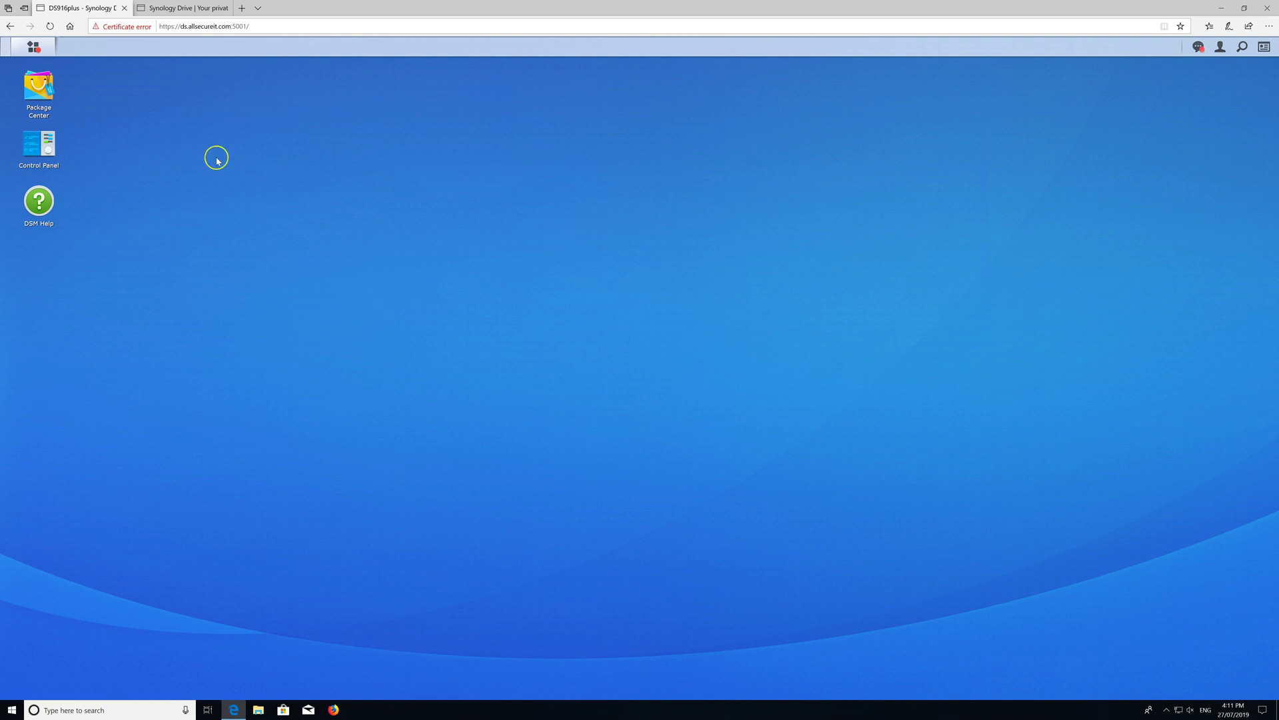
- Launch Synology Drive from the main menu, proceeding past the certificate warning
click(37, 52)
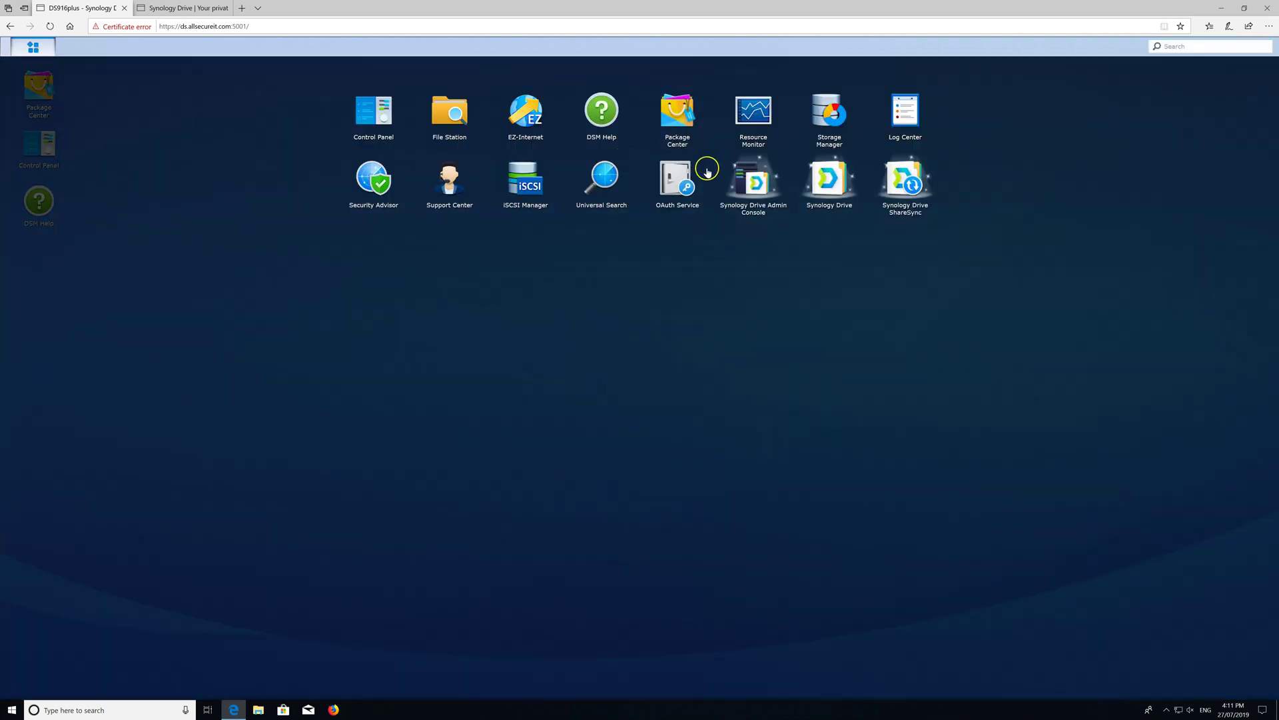
click(843, 178)
click(593, 268)
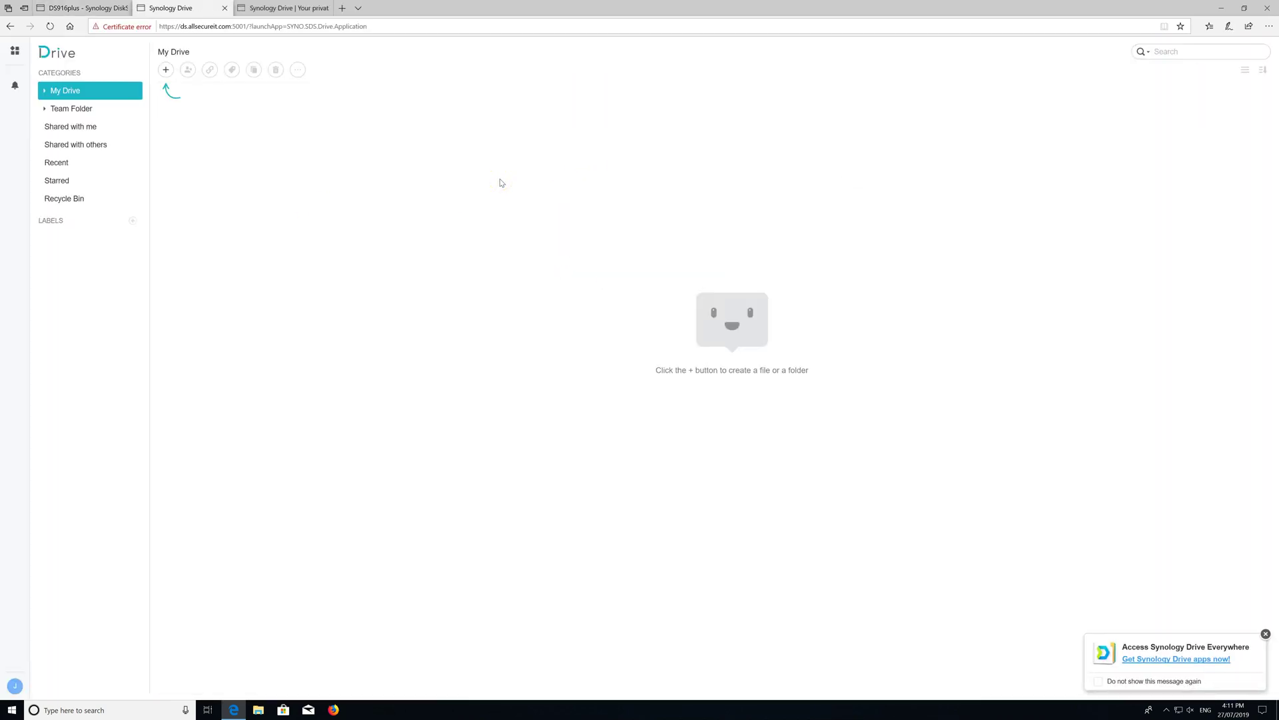
click(500, 178)
- Open Drive Admin Console and browse its Client List, Log, Team Folder and Settings sections
click(80, 8)
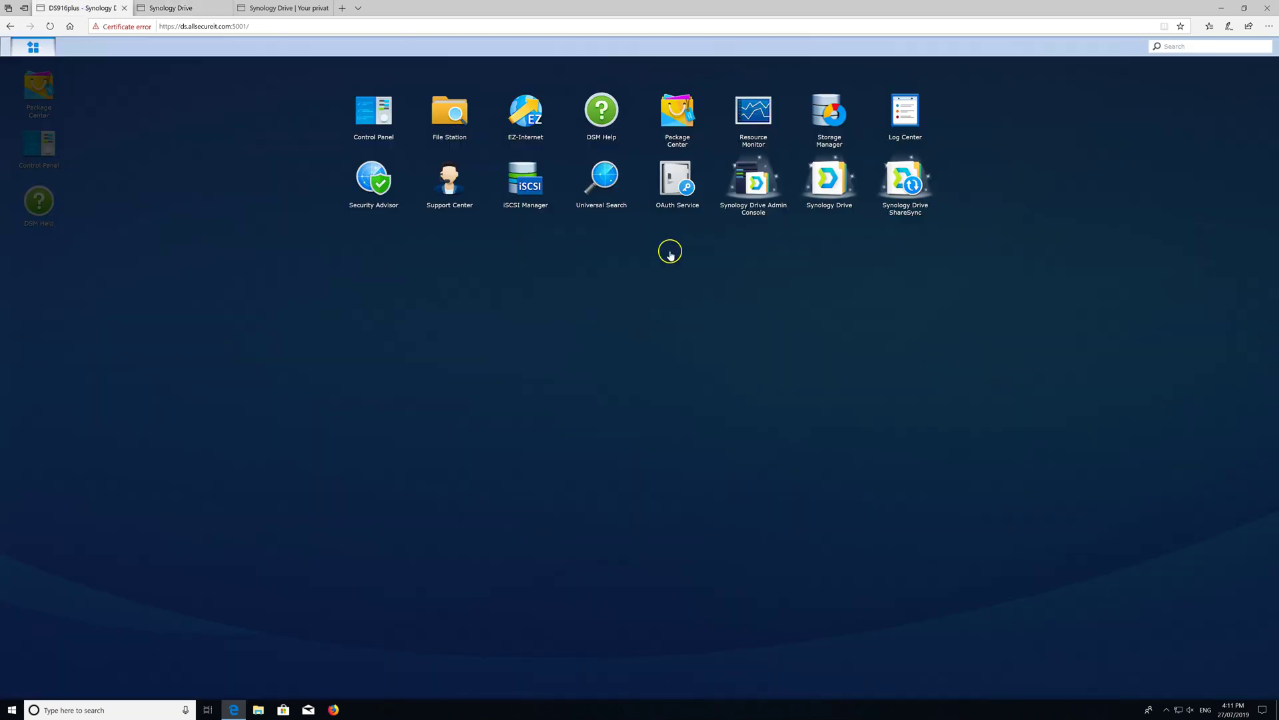
click(753, 185)
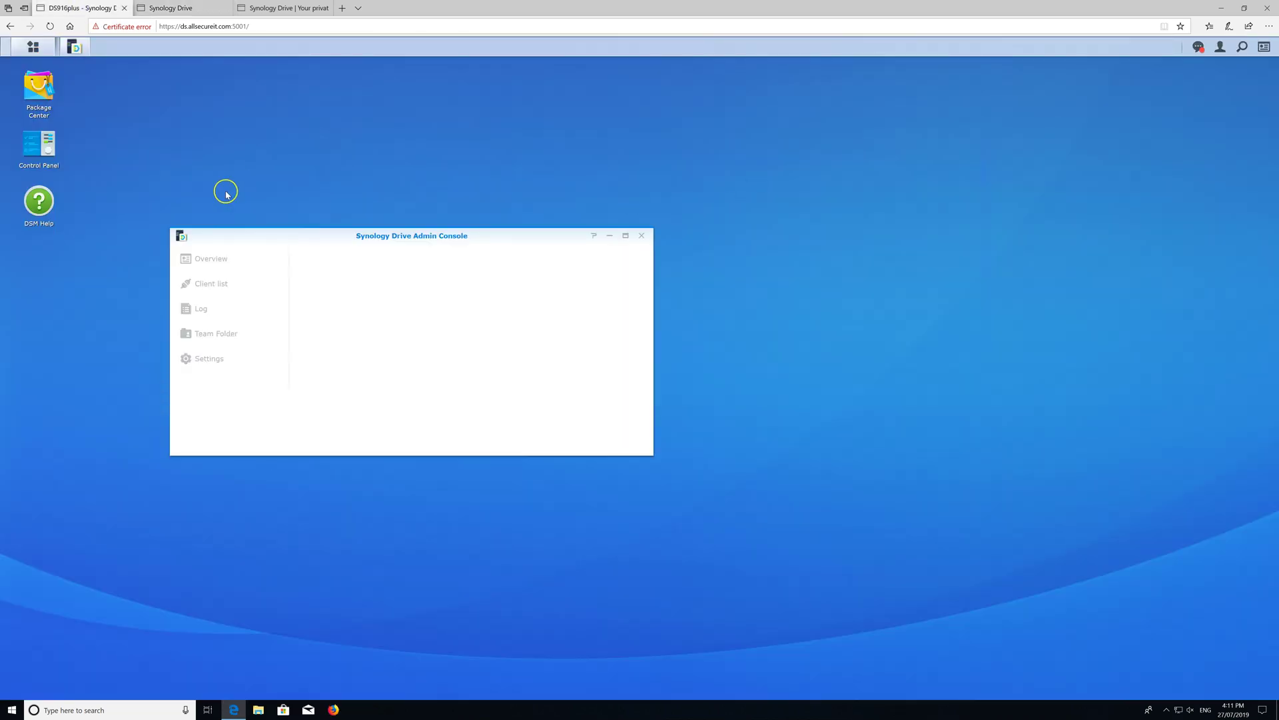
drag(378, 231, 495, 180)
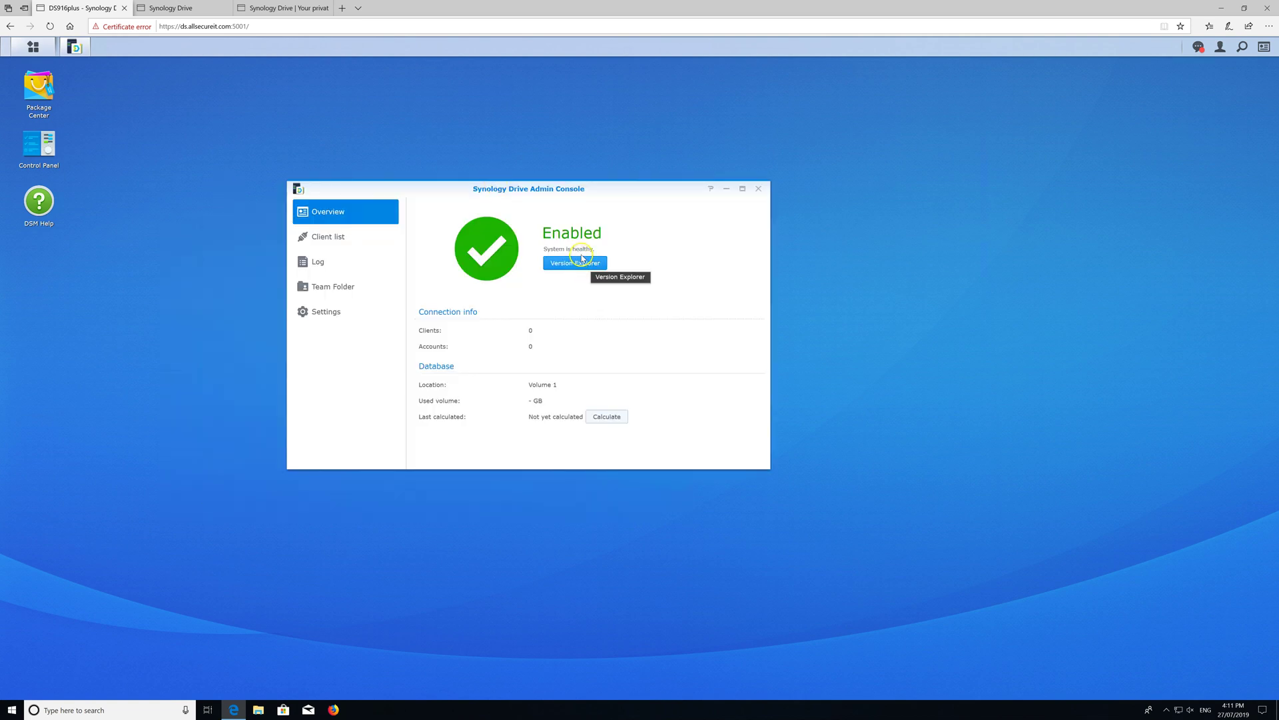
click(331, 237)
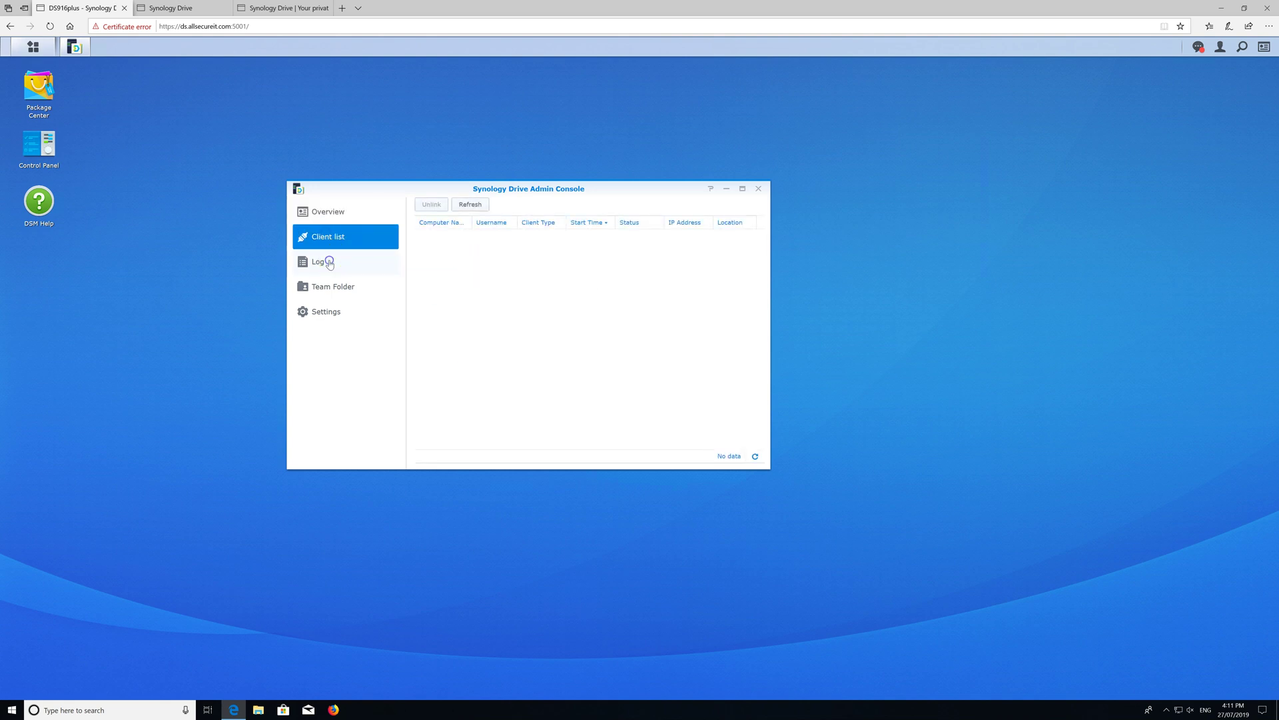
click(329, 263)
click(331, 287)
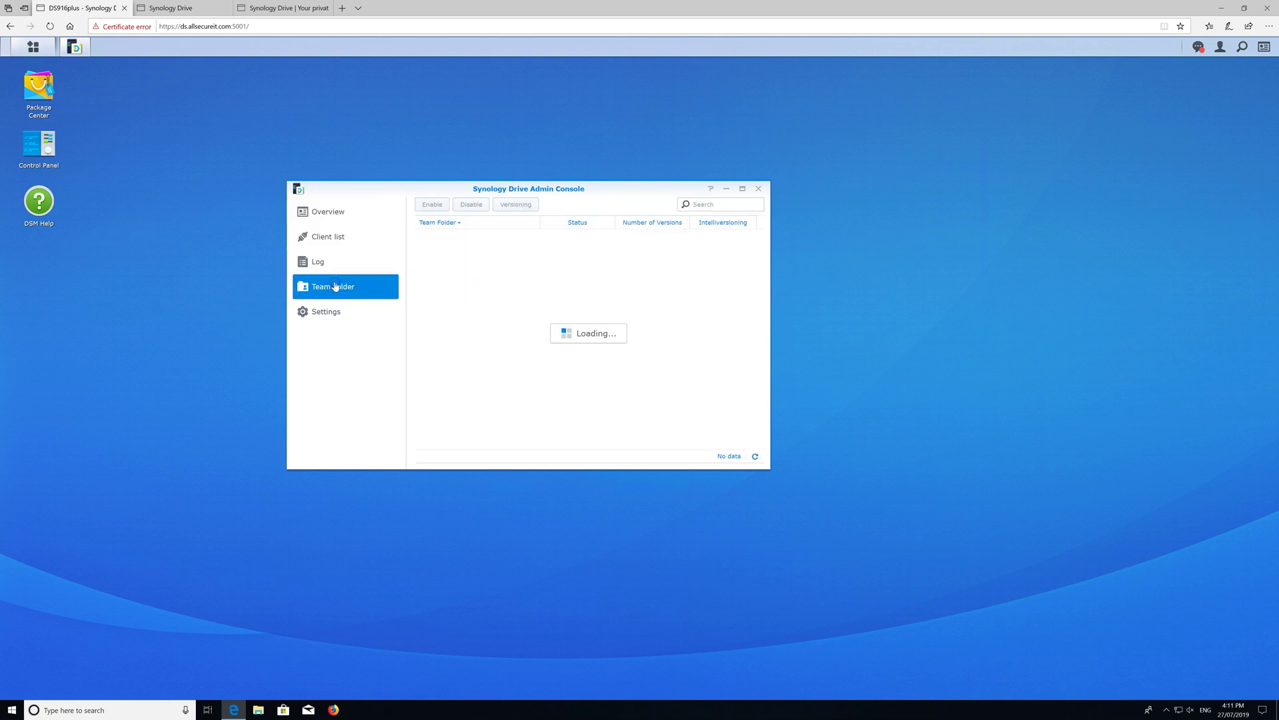
click(336, 315)
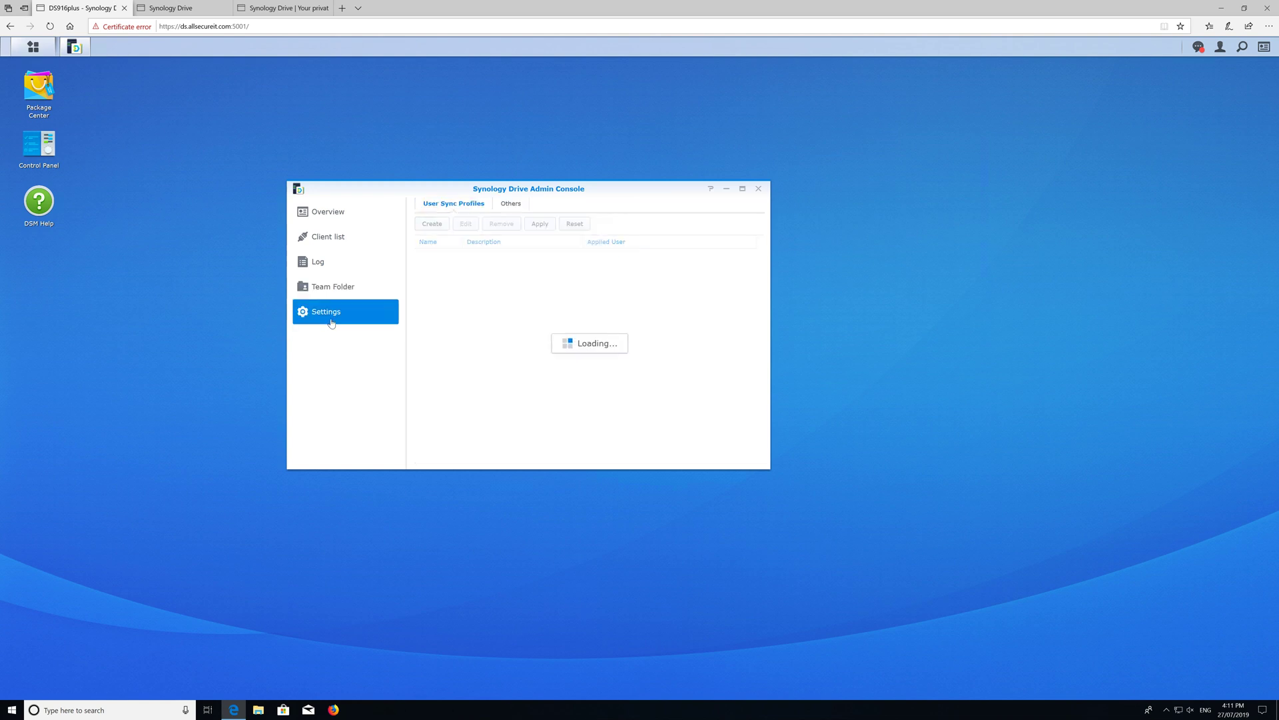
- Review the other server settings, recheck clients and Overview, then return to the Drive tab
click(506, 205)
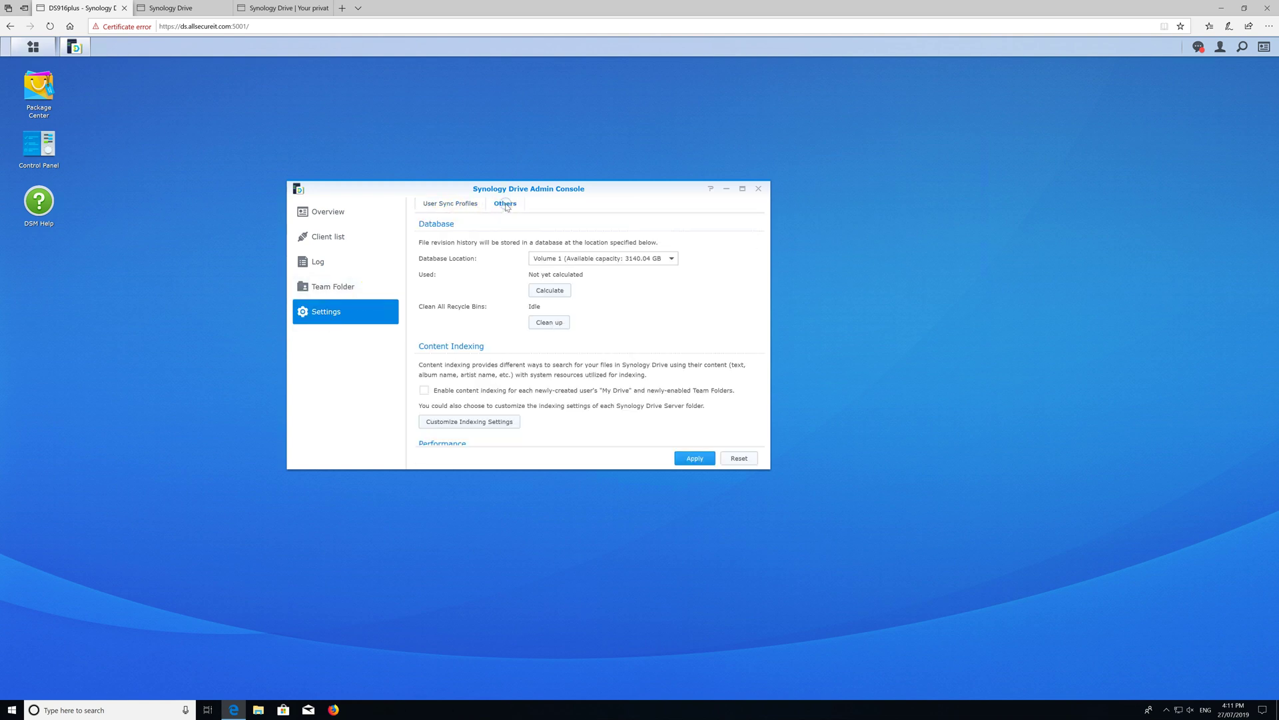
scroll(447, 364, down, 3)
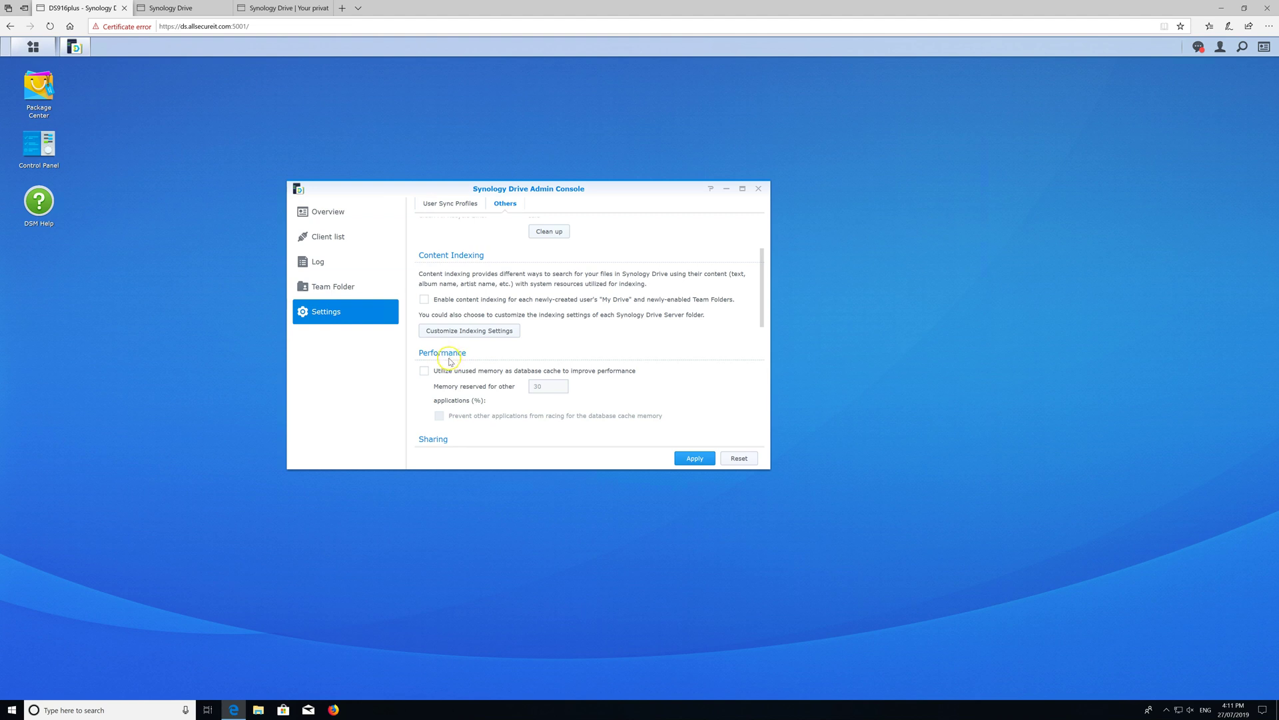
scroll(450, 360, down, 6)
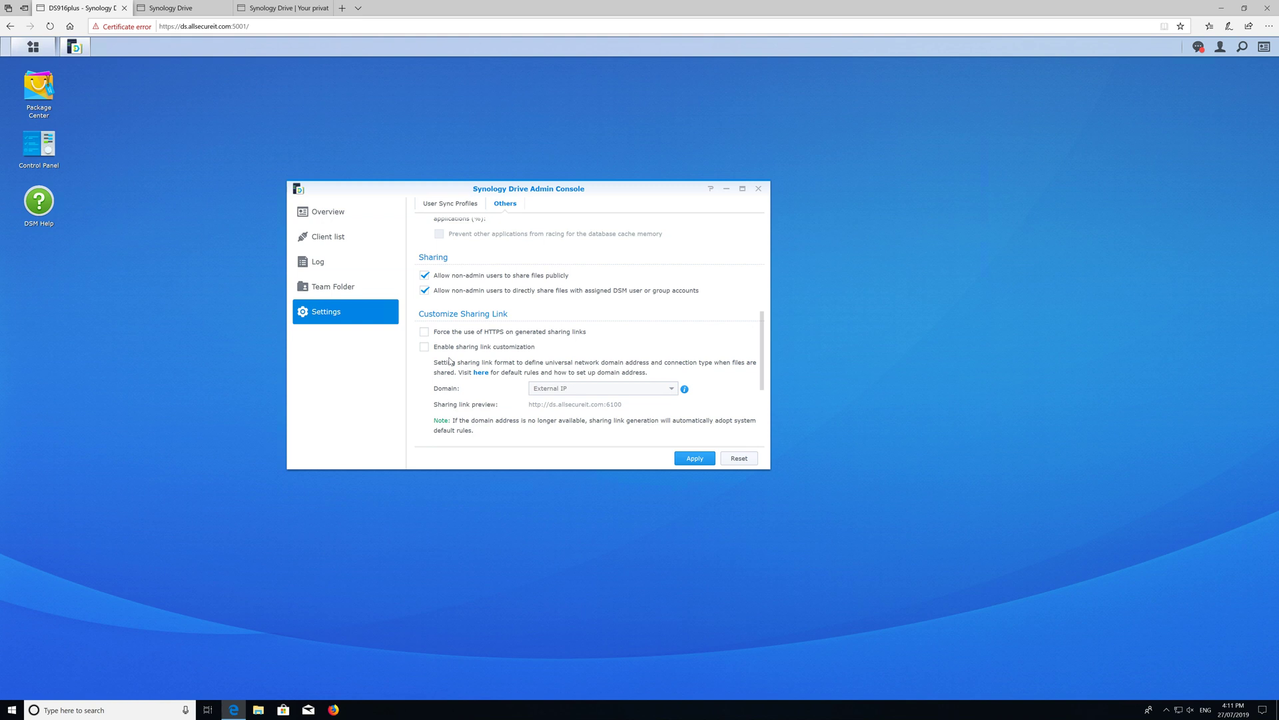
scroll(460, 360, down, 3)
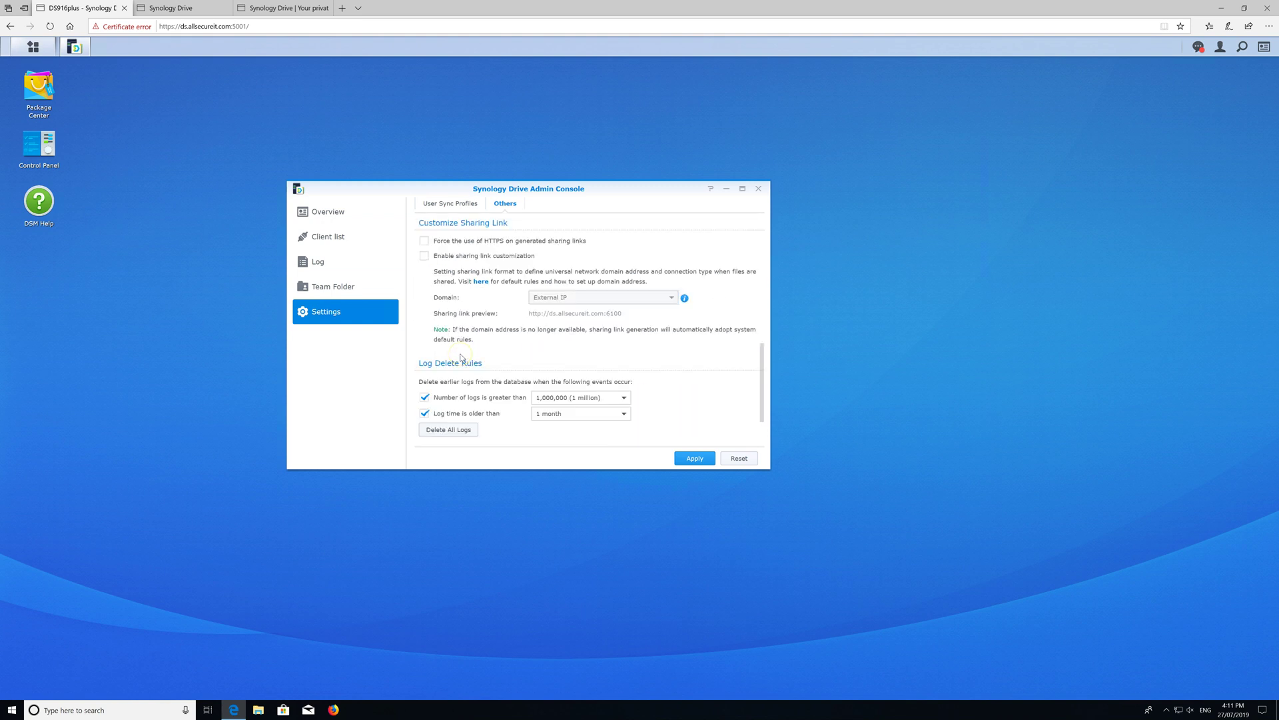
scroll(461, 358, down, 2)
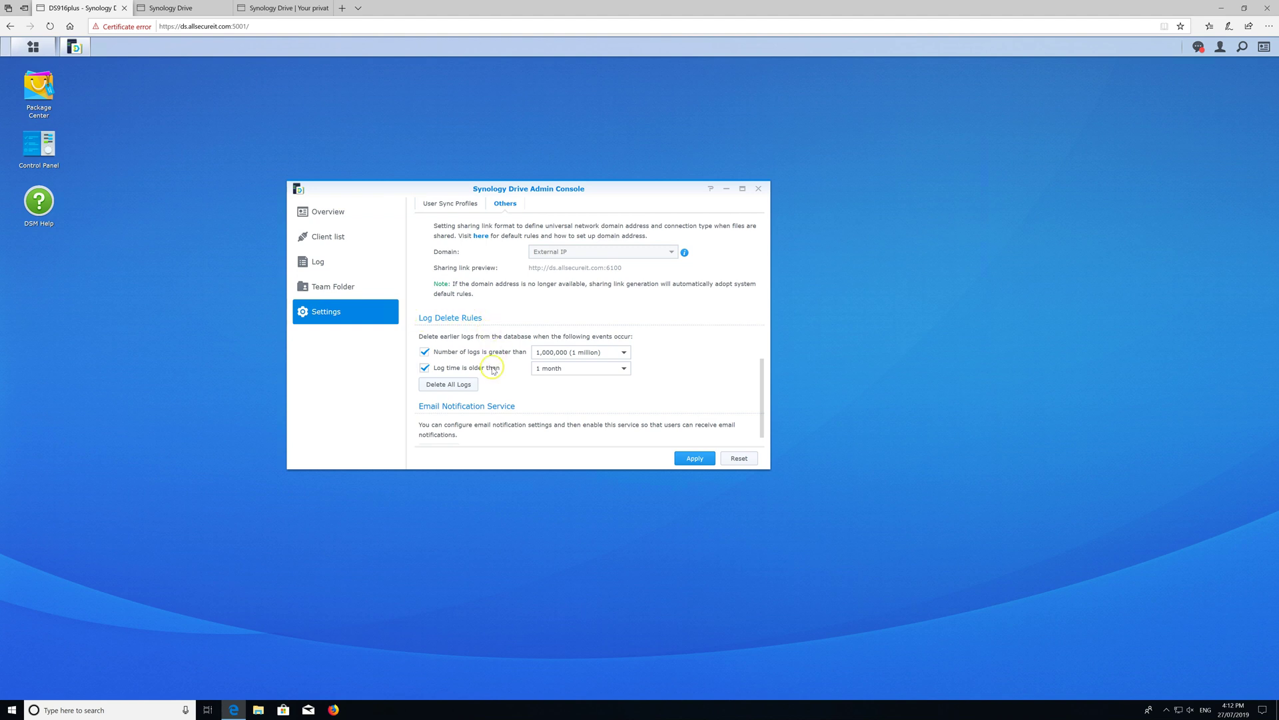
scroll(493, 370, down, 1)
scroll(483, 367, up, 10)
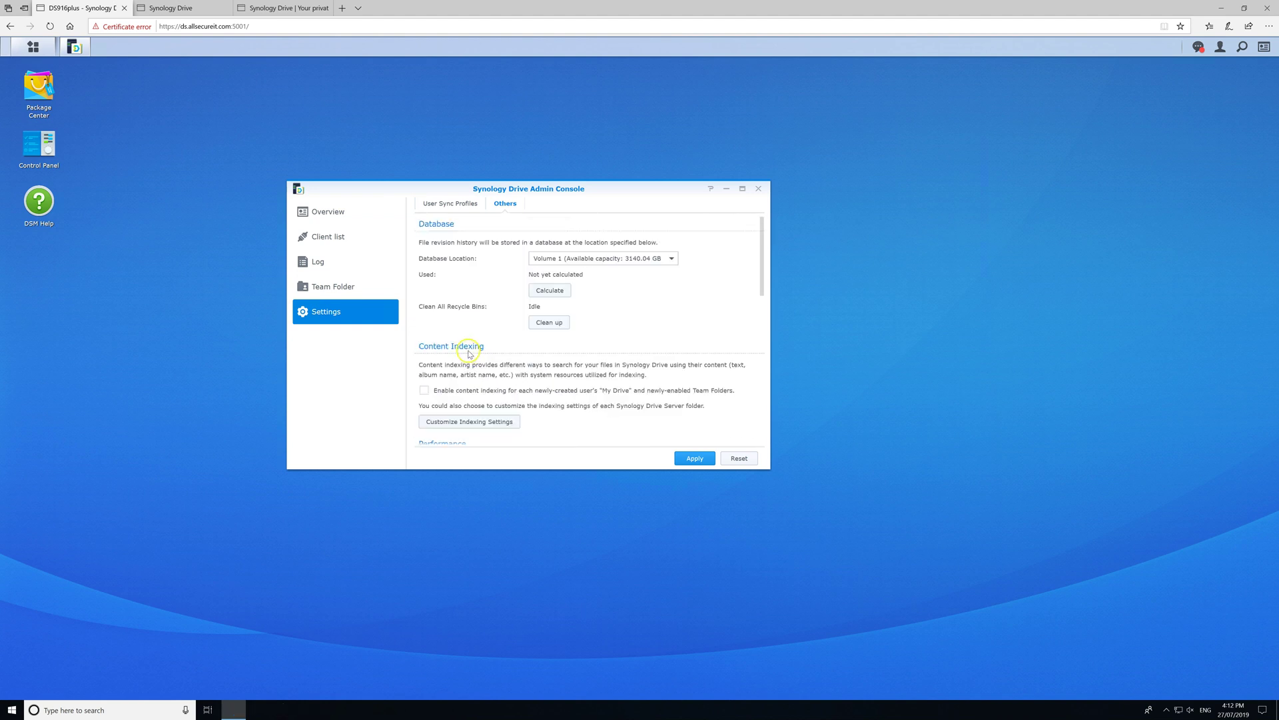
click(323, 241)
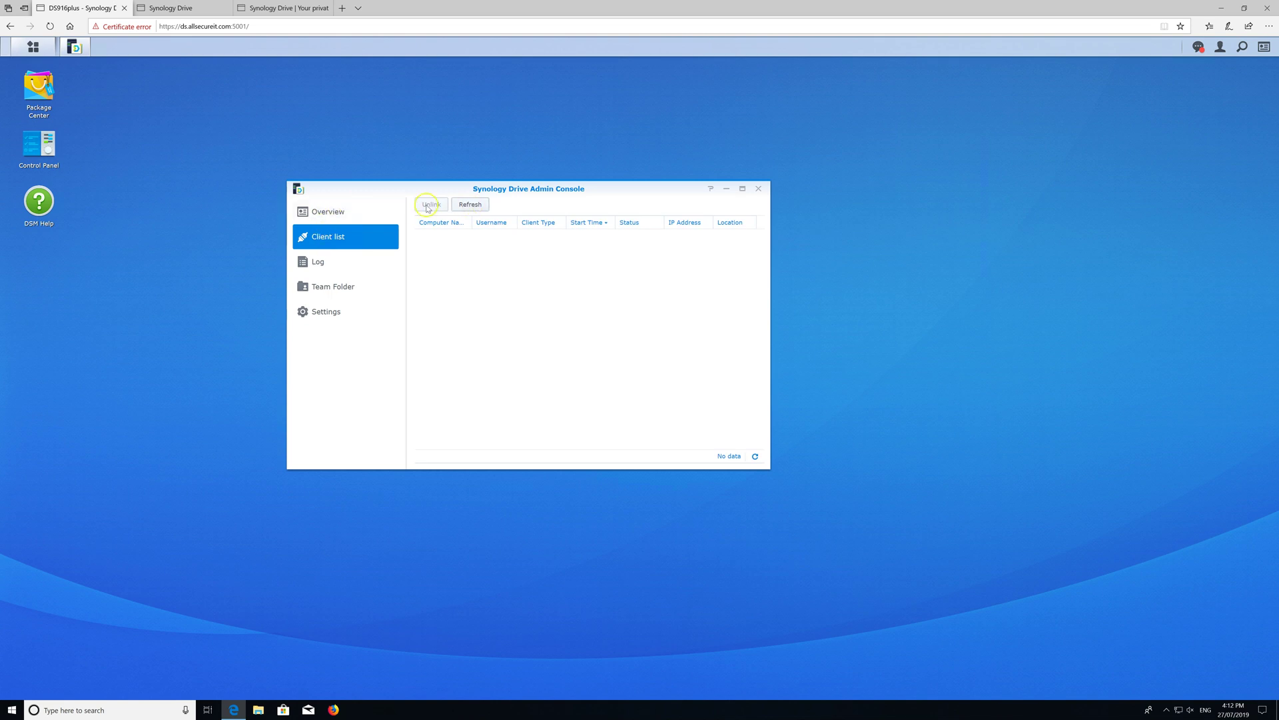
click(323, 212)
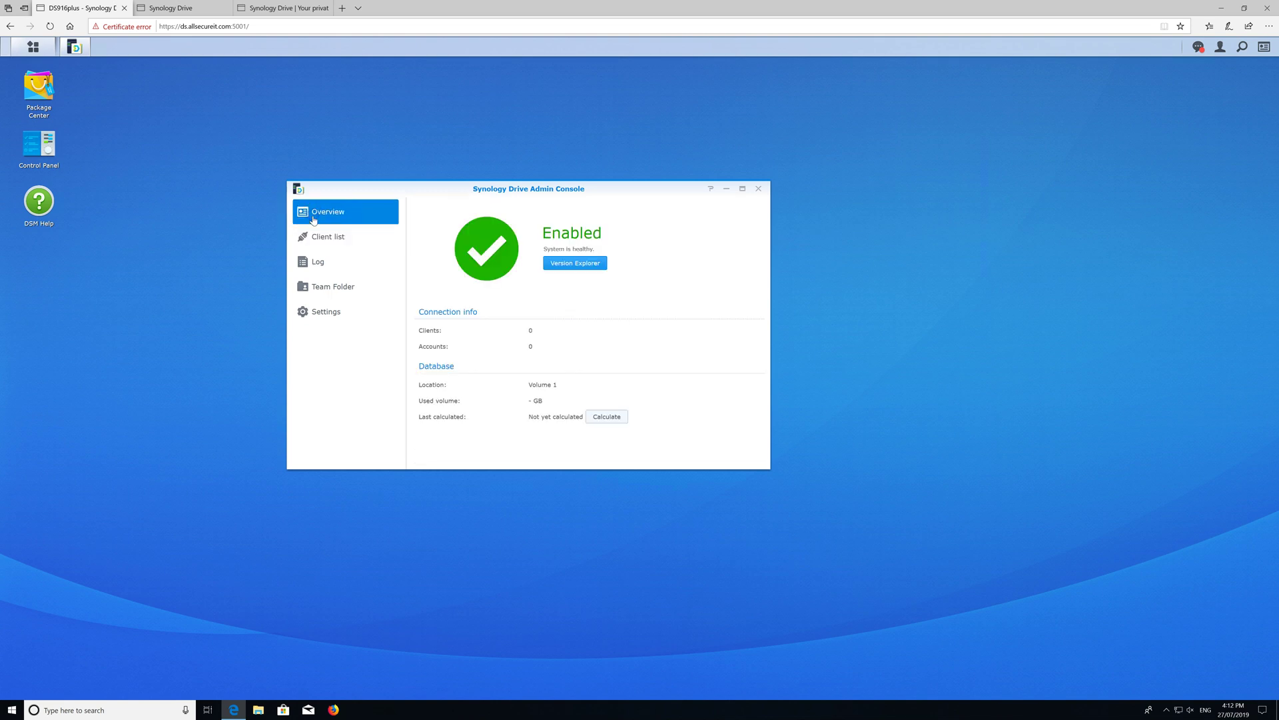
click(171, 8)
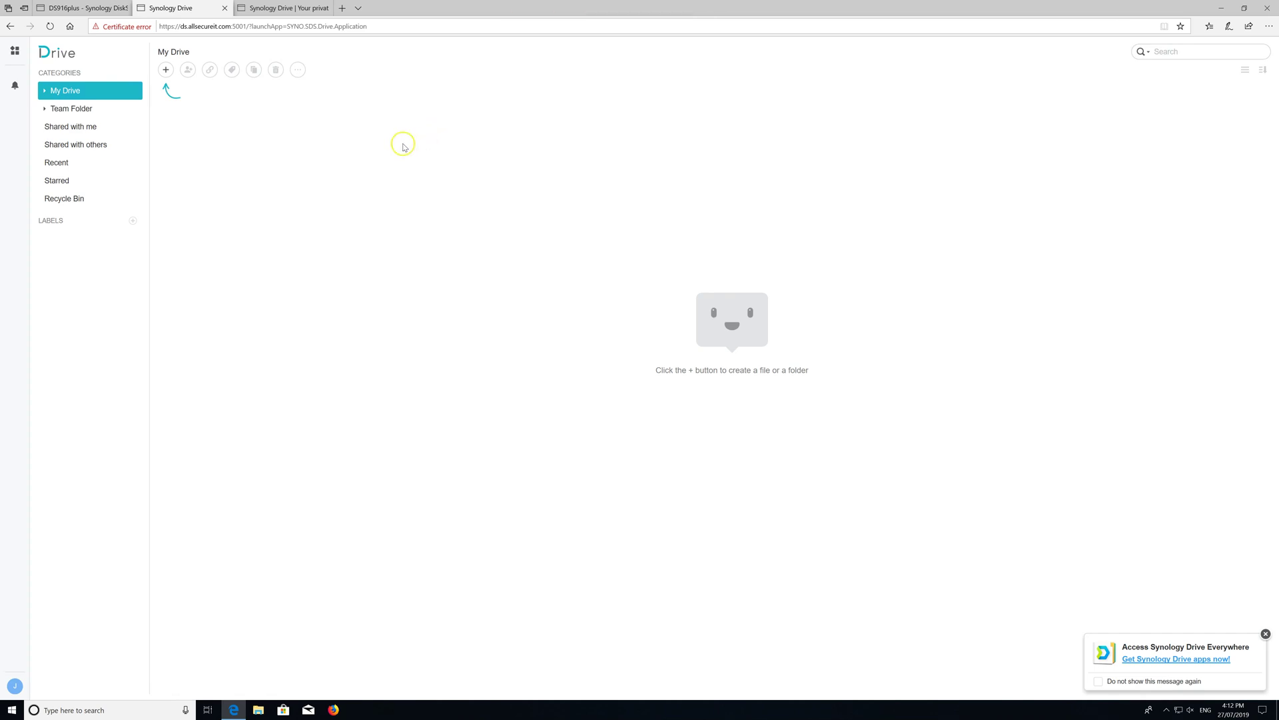
- In File Station, create a new folder named Data inside home/Drive
key(ctrl+shift+Tab)
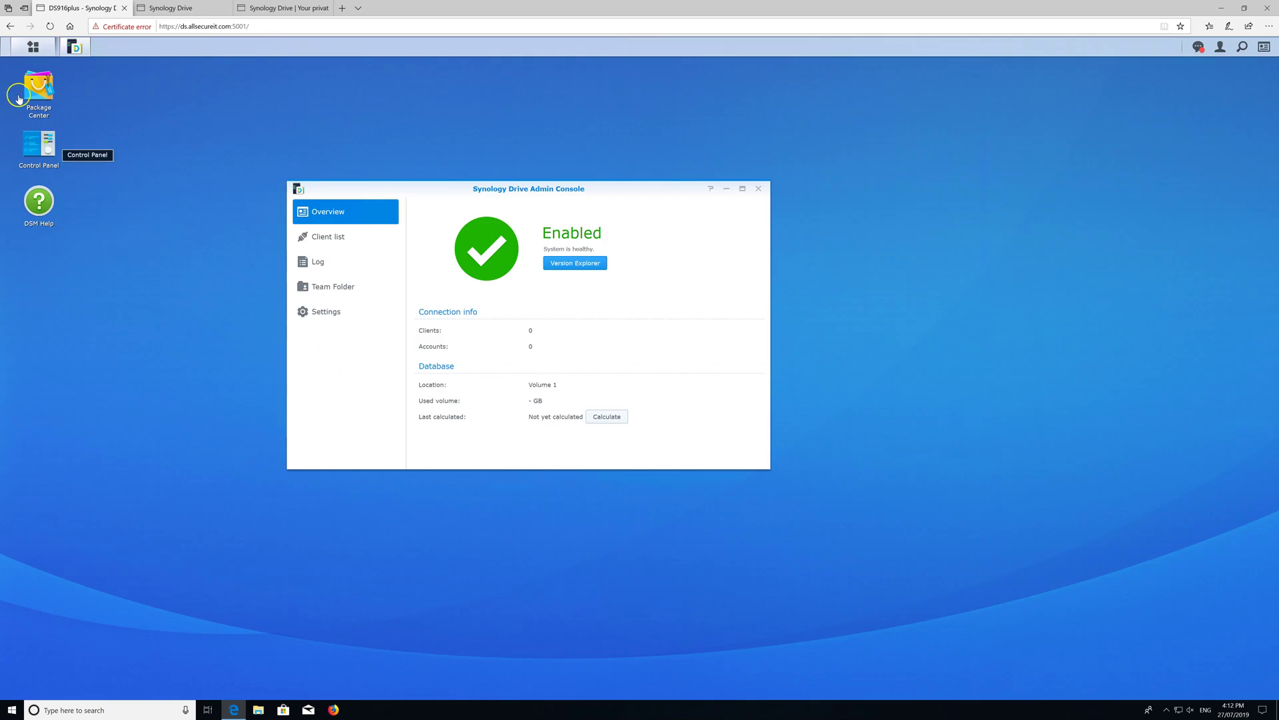
click(24, 45)
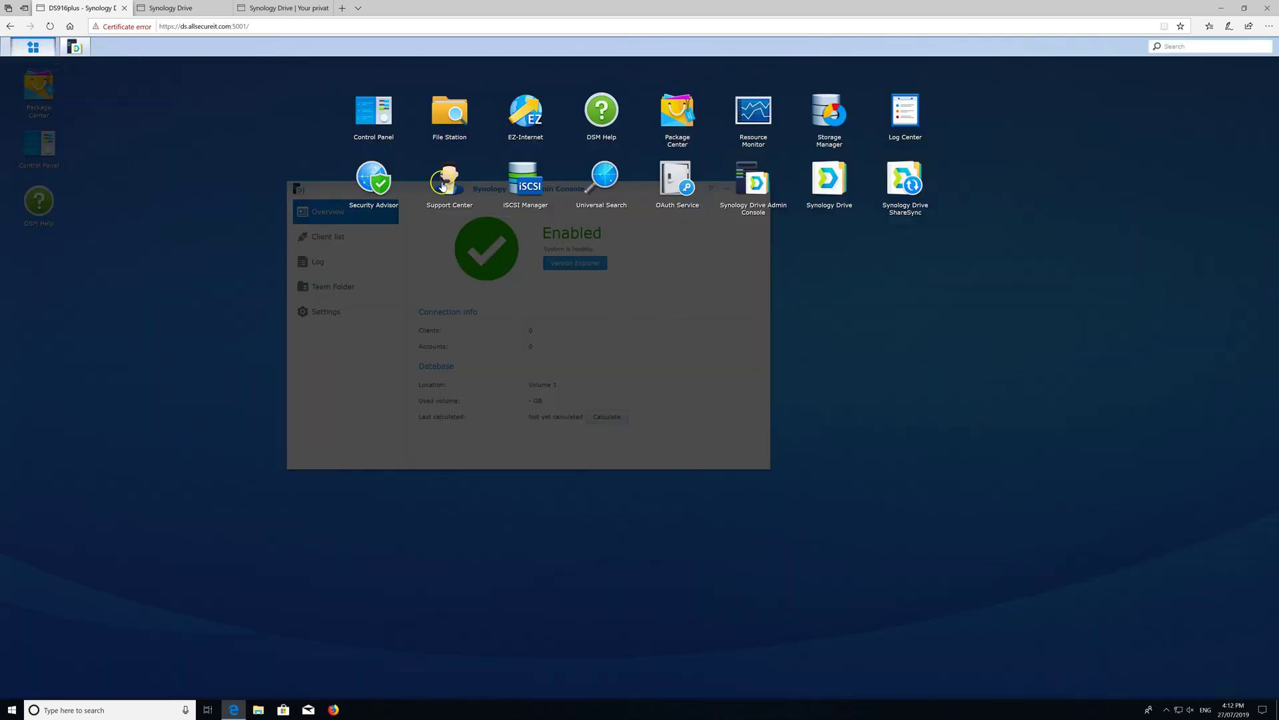
click(448, 123)
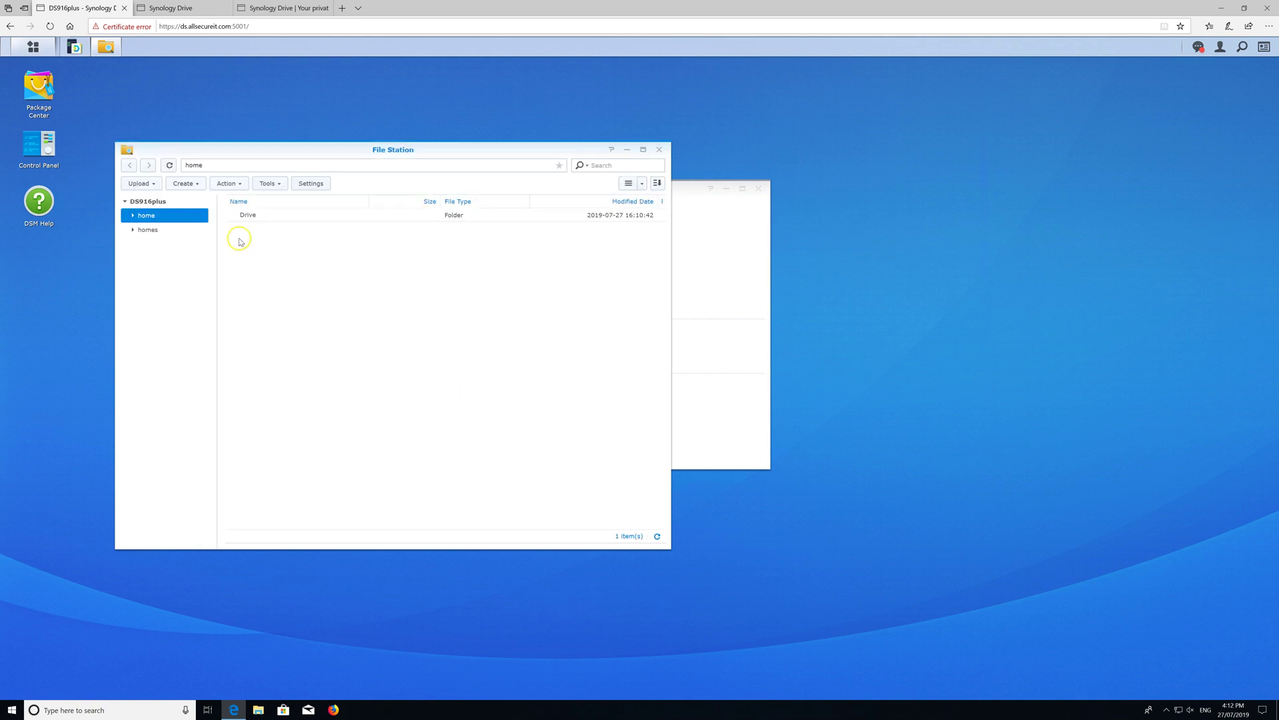
double_click(268, 218)
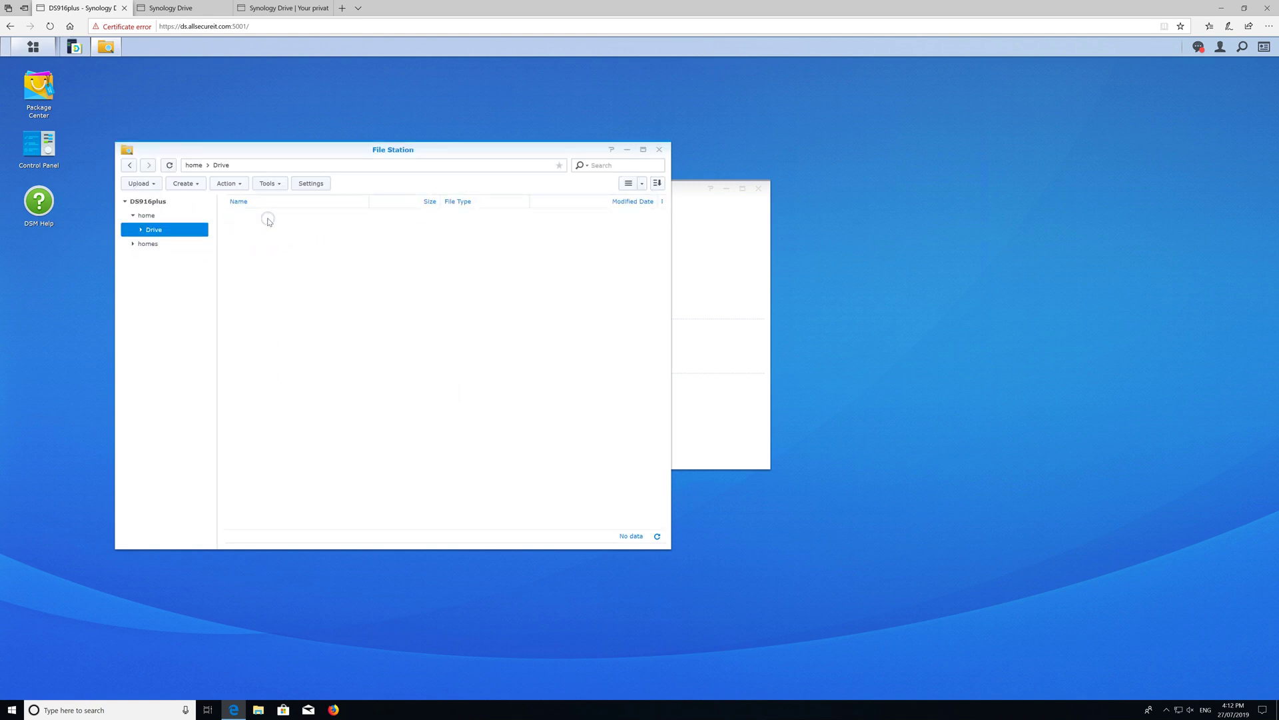
right_click(262, 239)
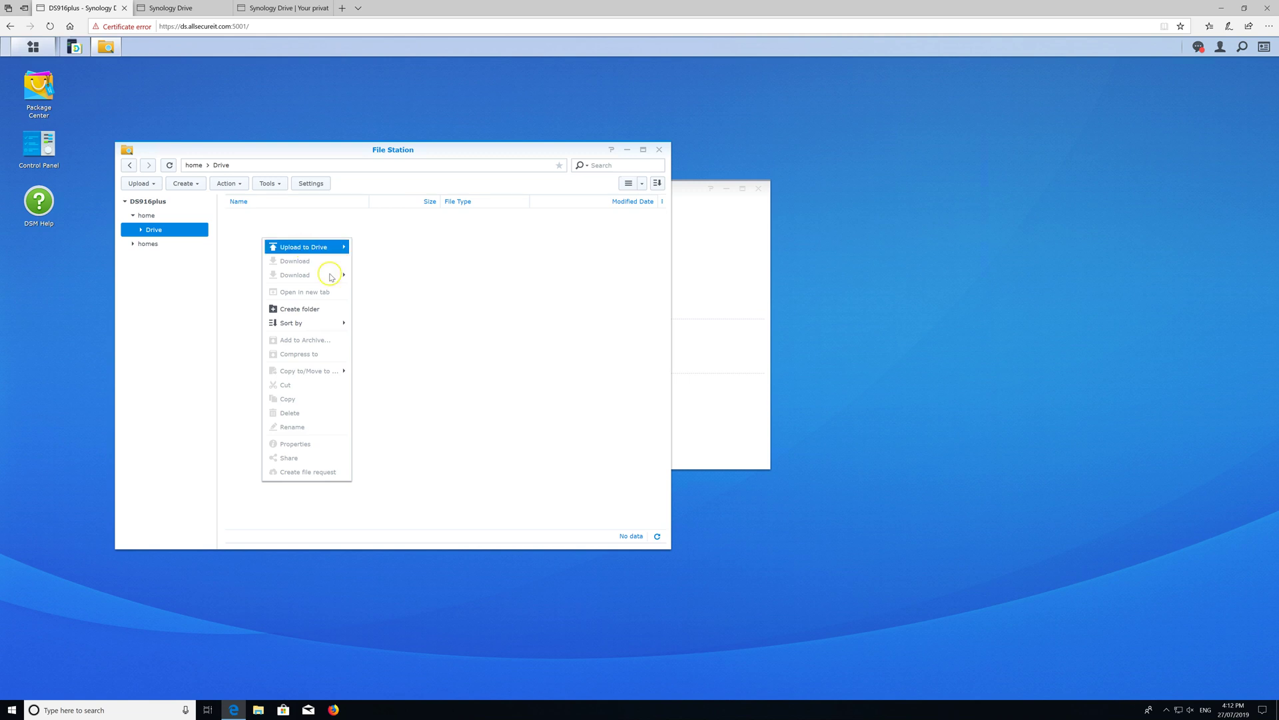
click(315, 310)
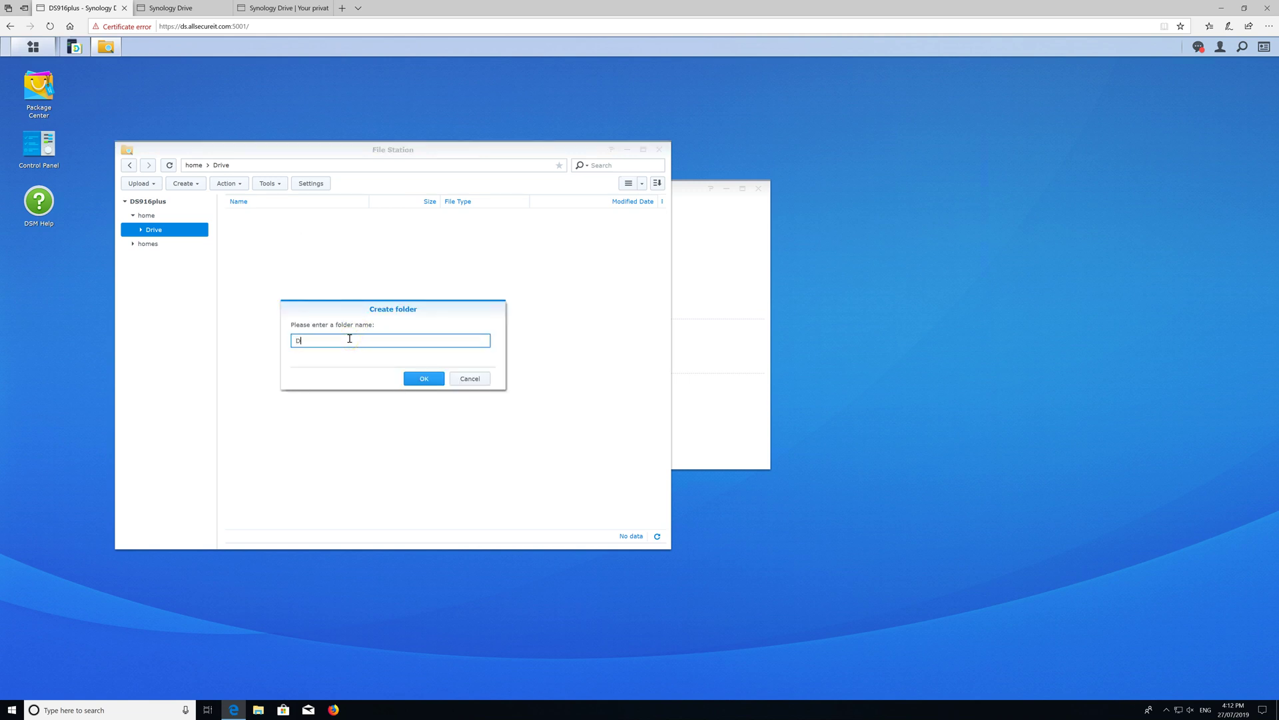
key(Return)
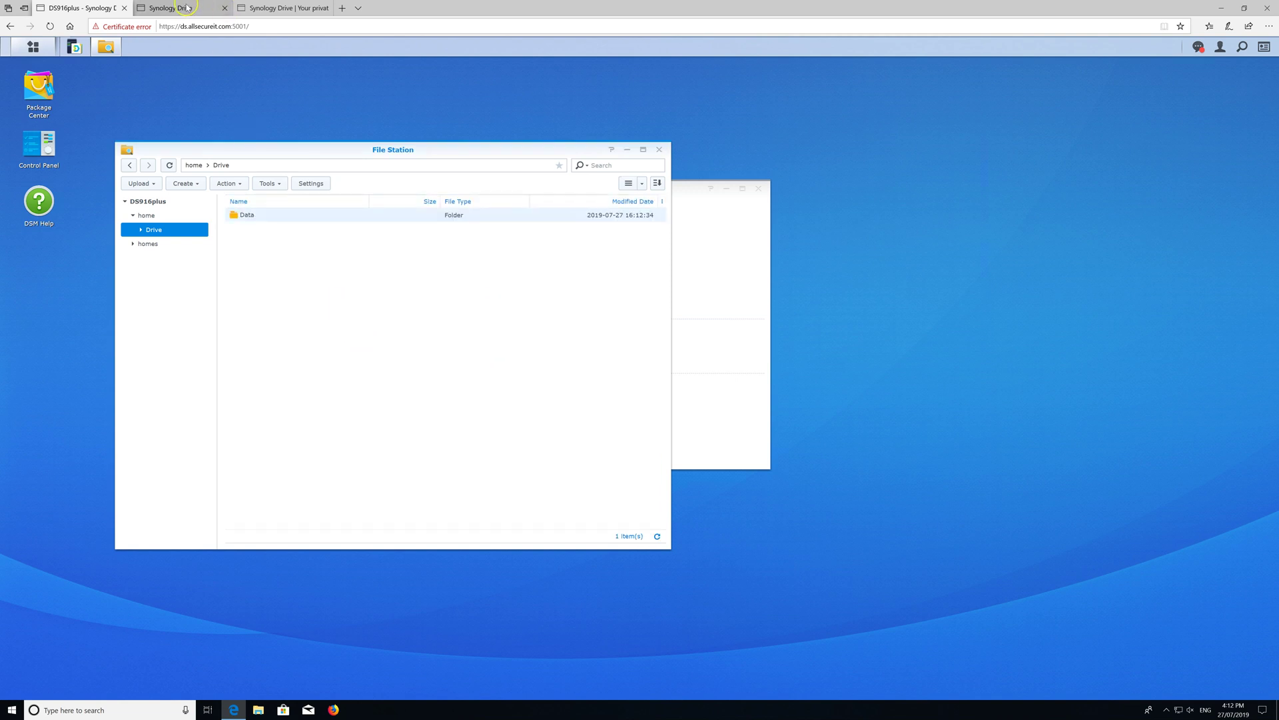
click(283, 4)
- In Synology Drive's My Drive, create a folder named Test inside the Data folder
click(176, 8)
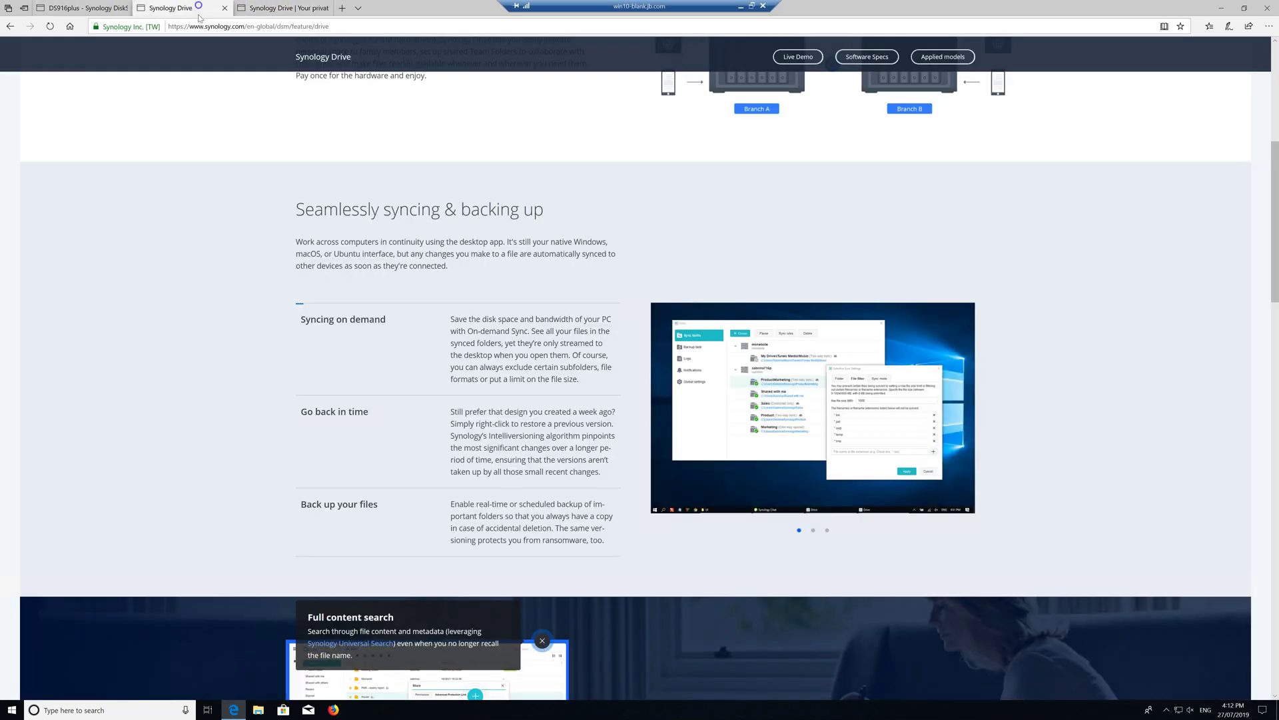
click(65, 94)
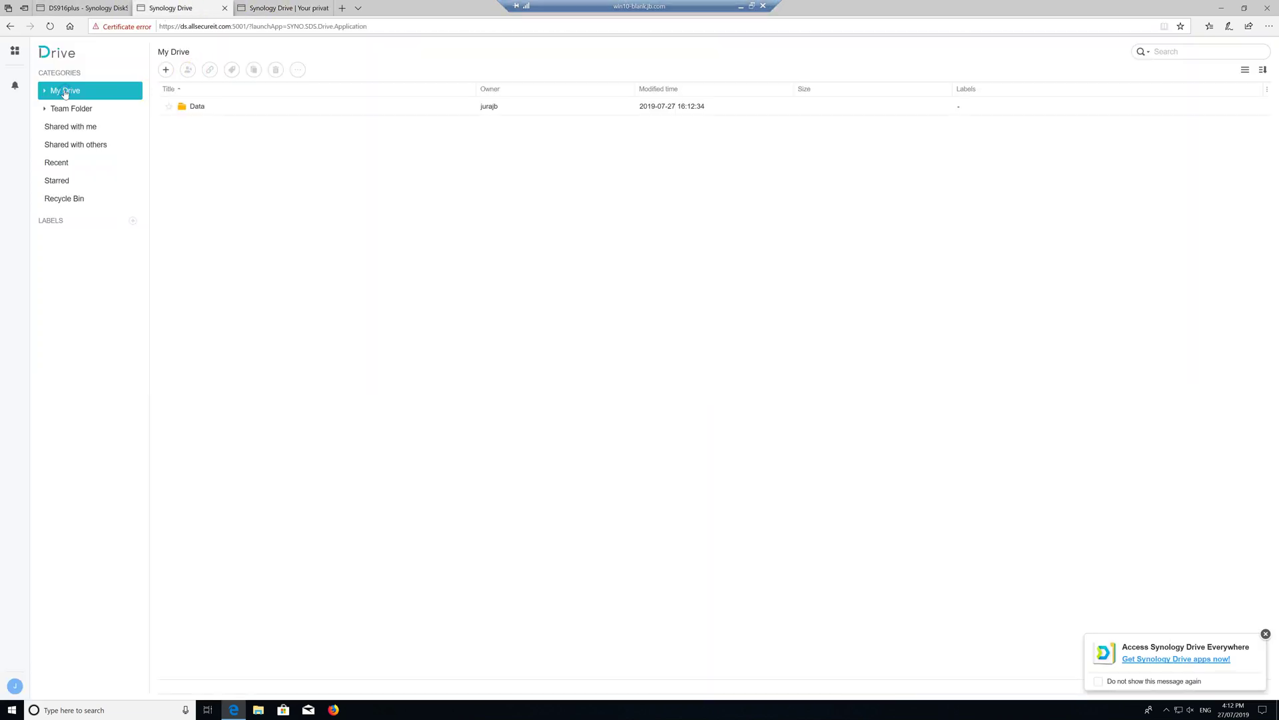
double_click(201, 107)
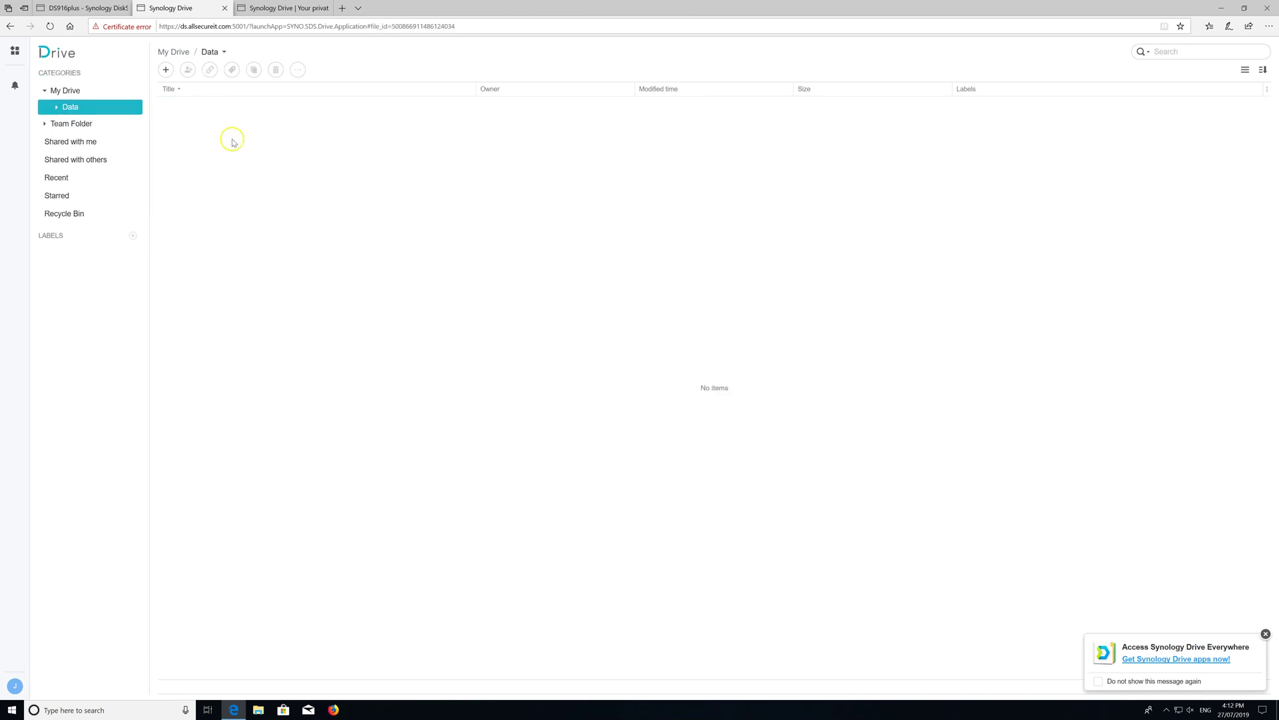
click(166, 69)
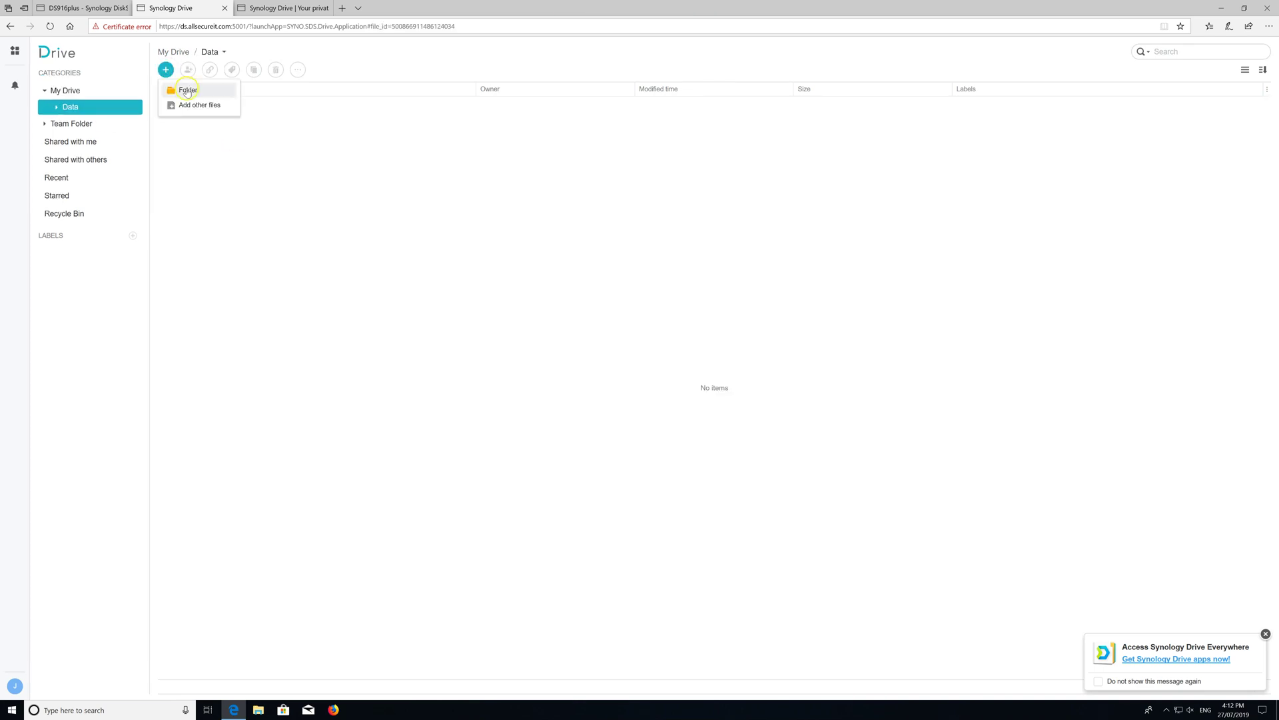
click(212, 93)
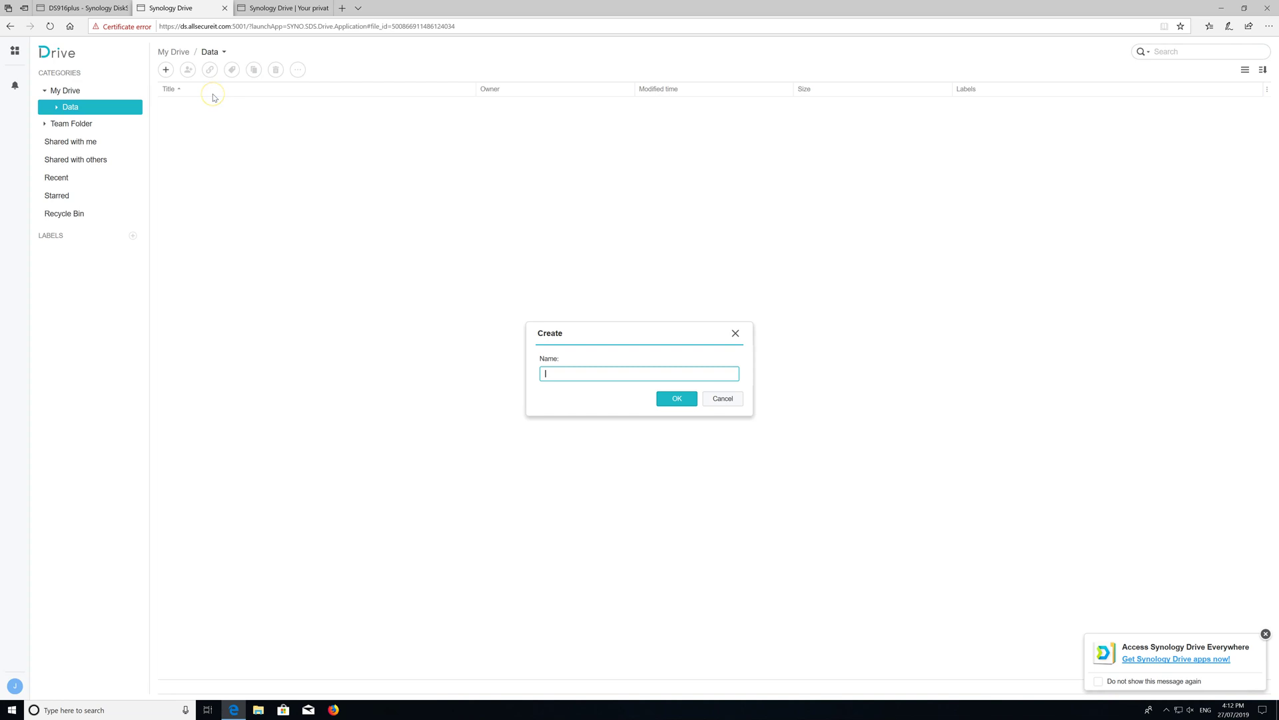
key(Return)
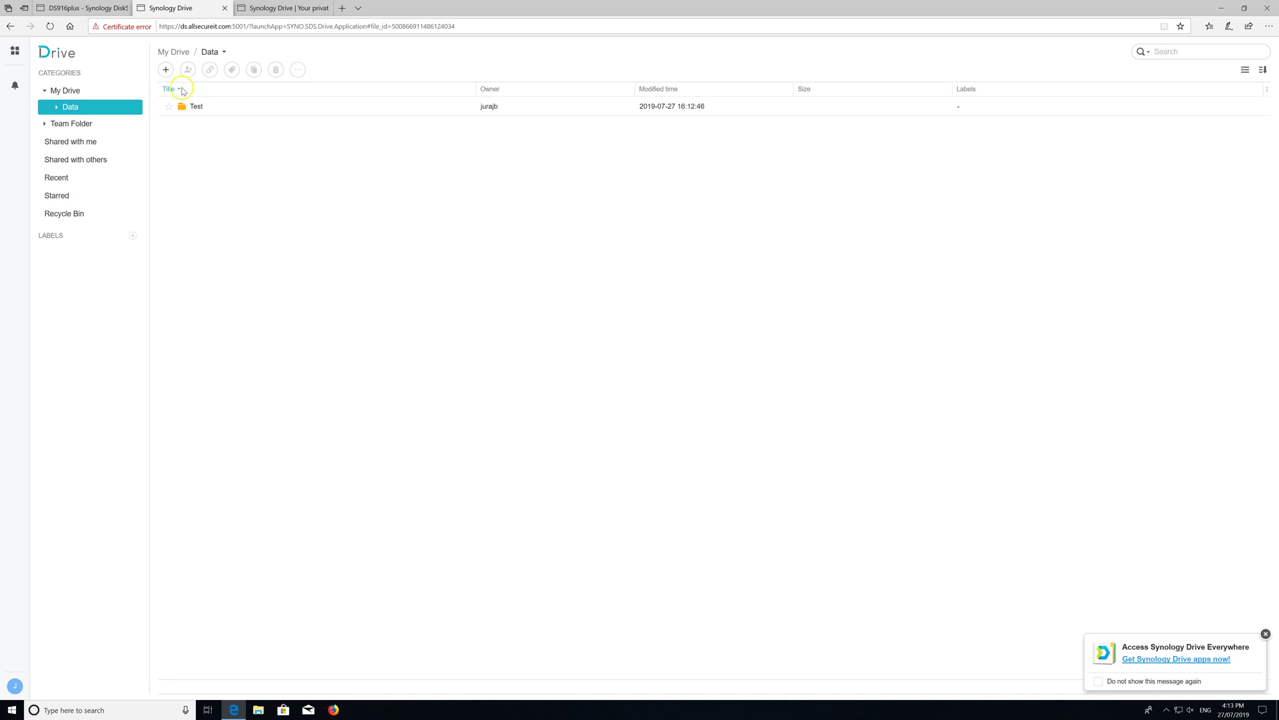
click(198, 107)
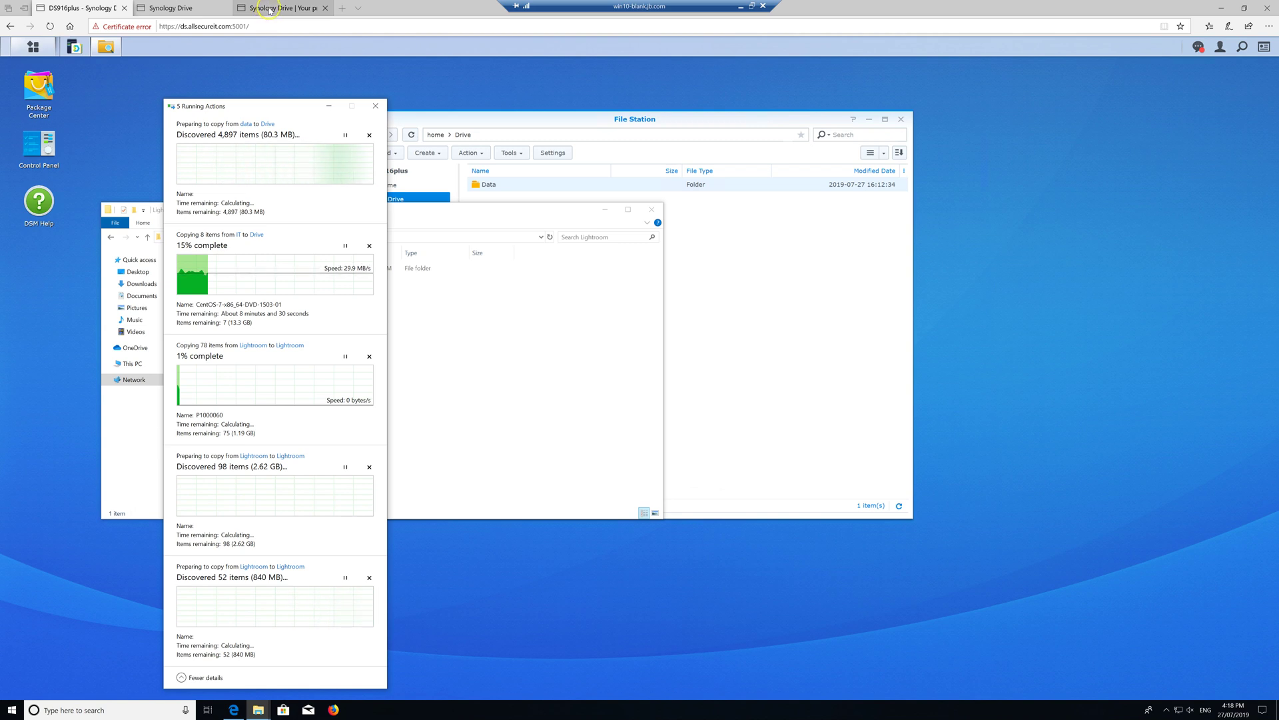
- Check the progress of the data and IT folder copies into the NAS Drive folder
mouse_move(270, 10)
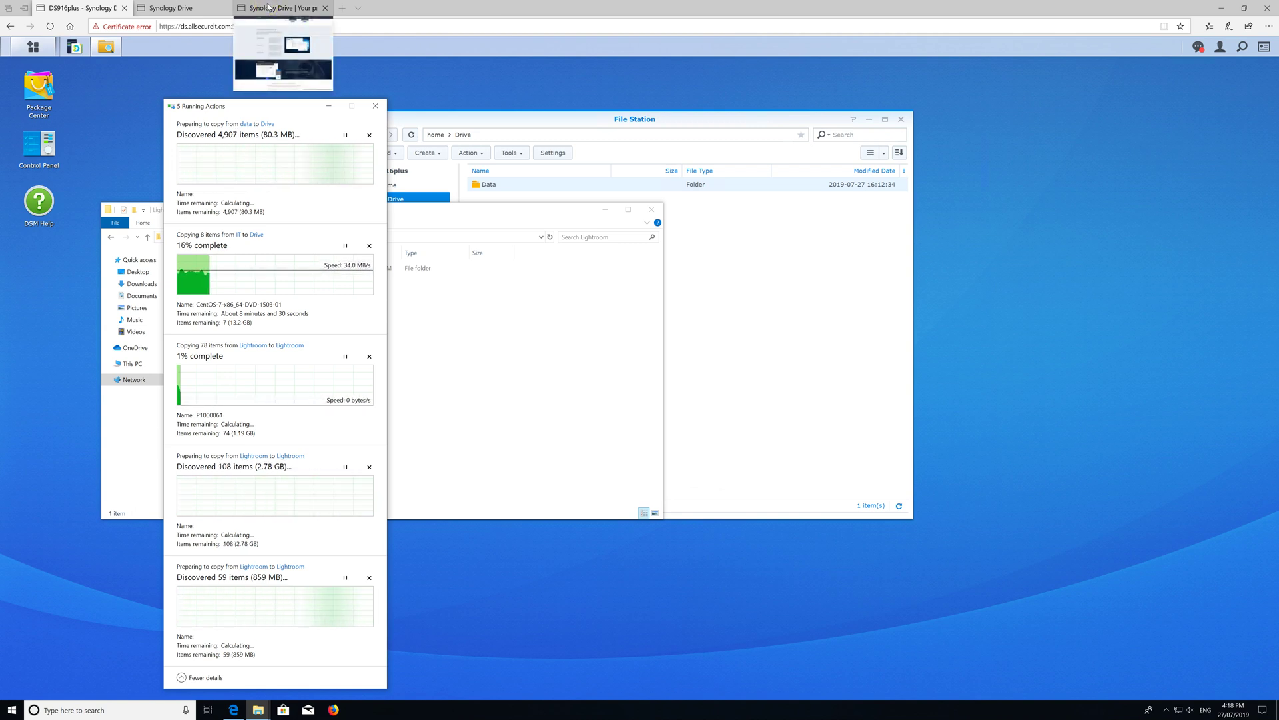
- In Download Center, select the DS916+ and download the Synology Drive Client Windows installer
click(270, 10)
click(245, 148)
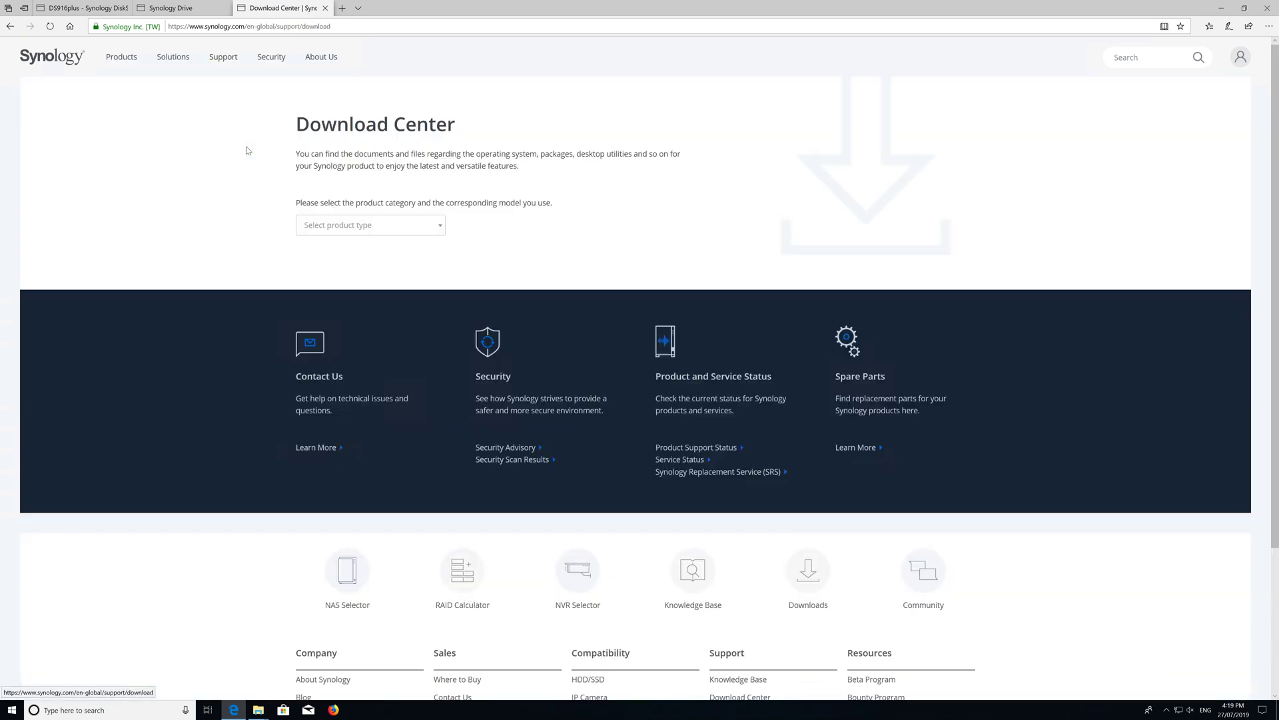
click(387, 224)
key(Return)
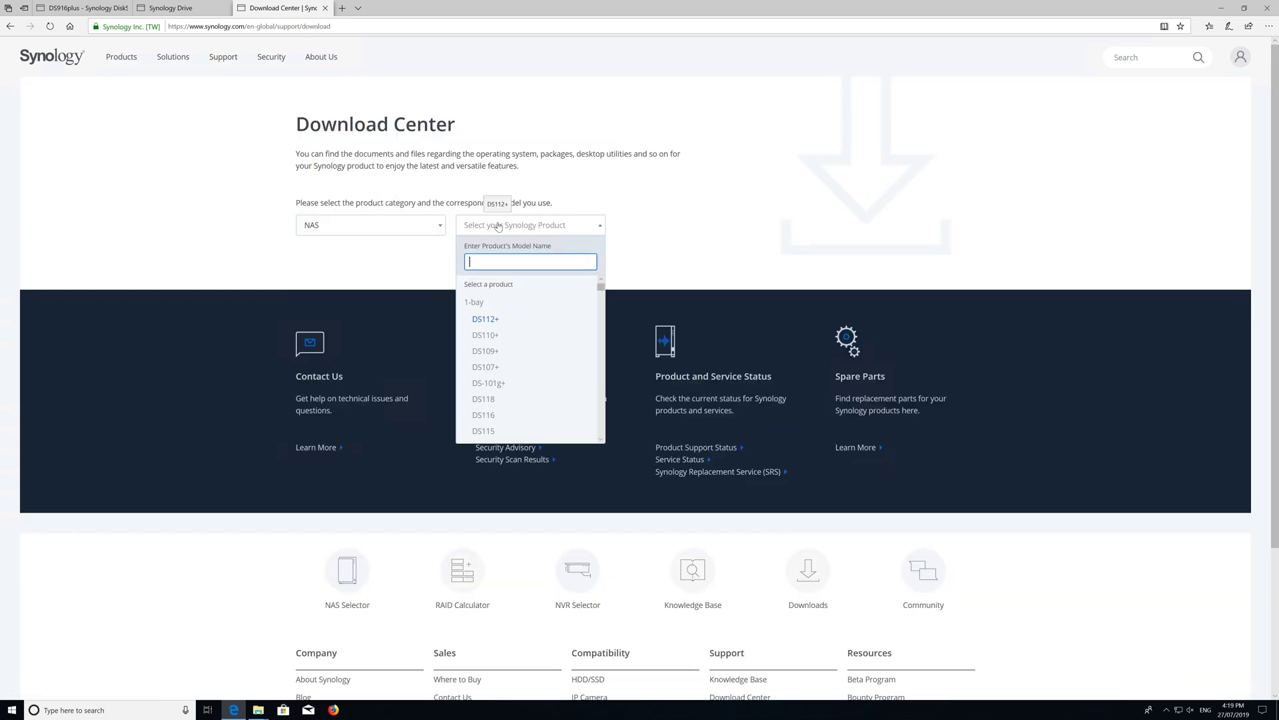
text(ds916)
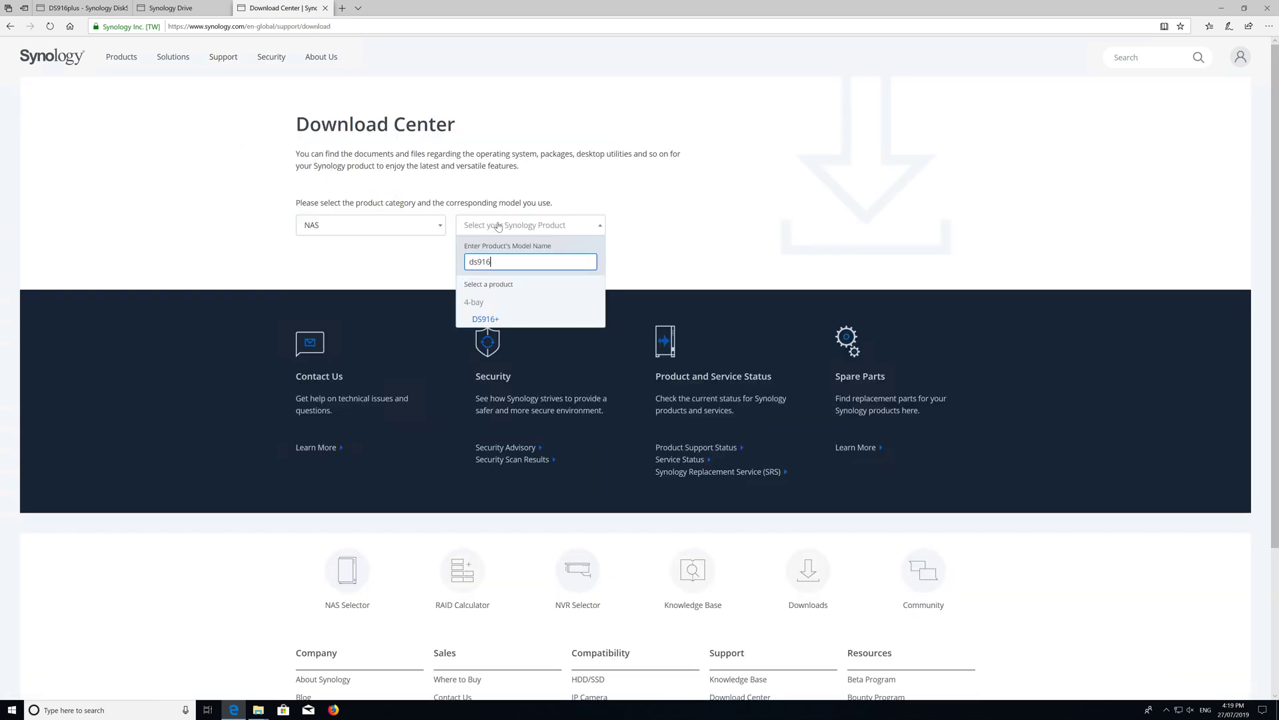
click(485, 320)
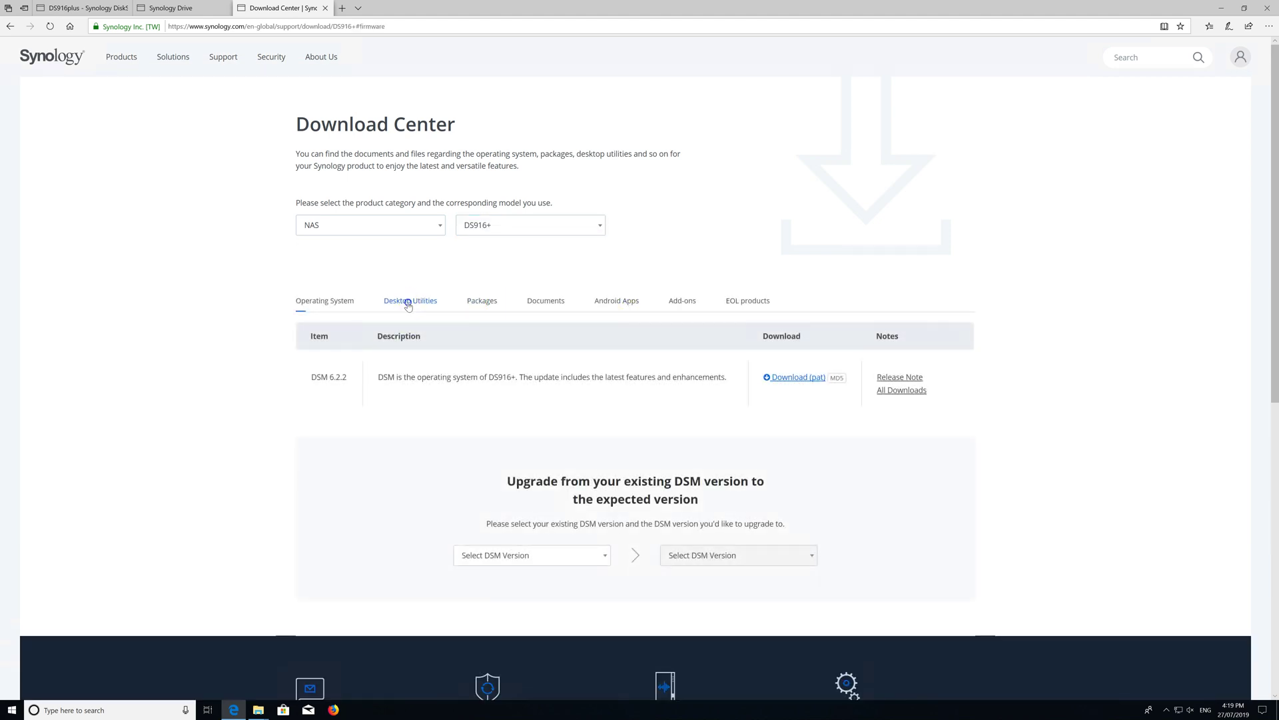
click(406, 309)
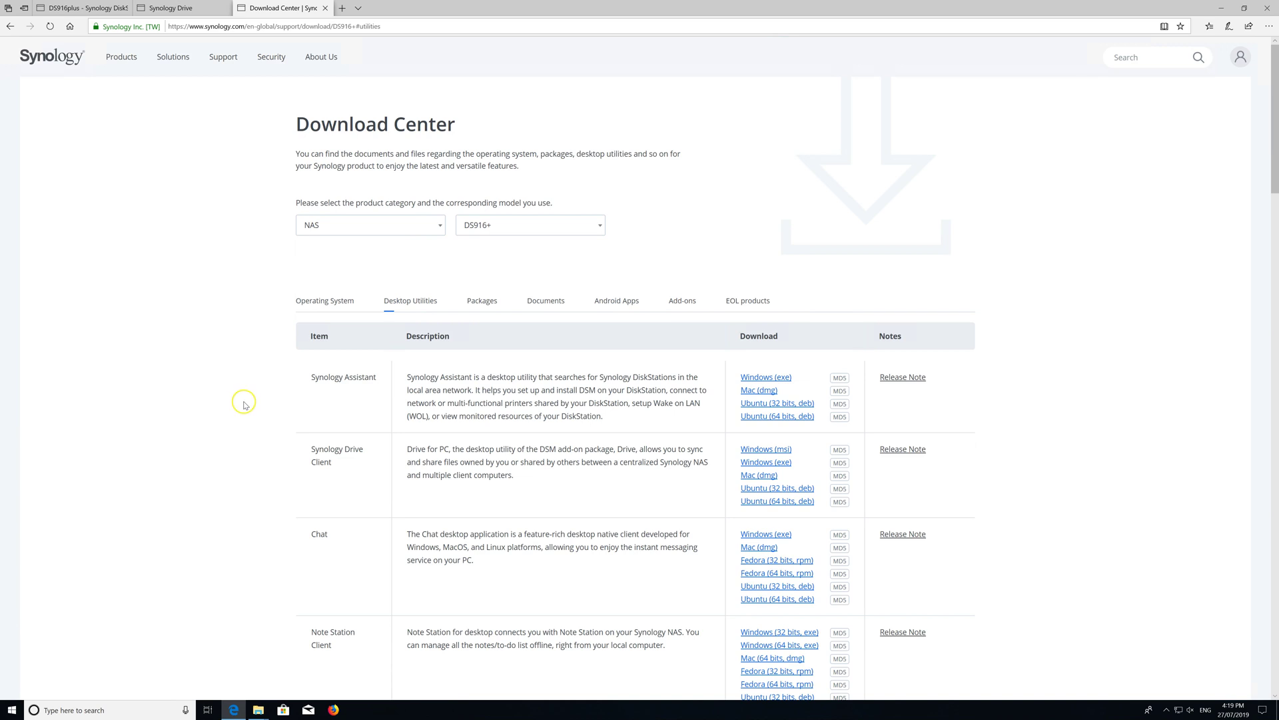
scroll(244, 403, down, 3)
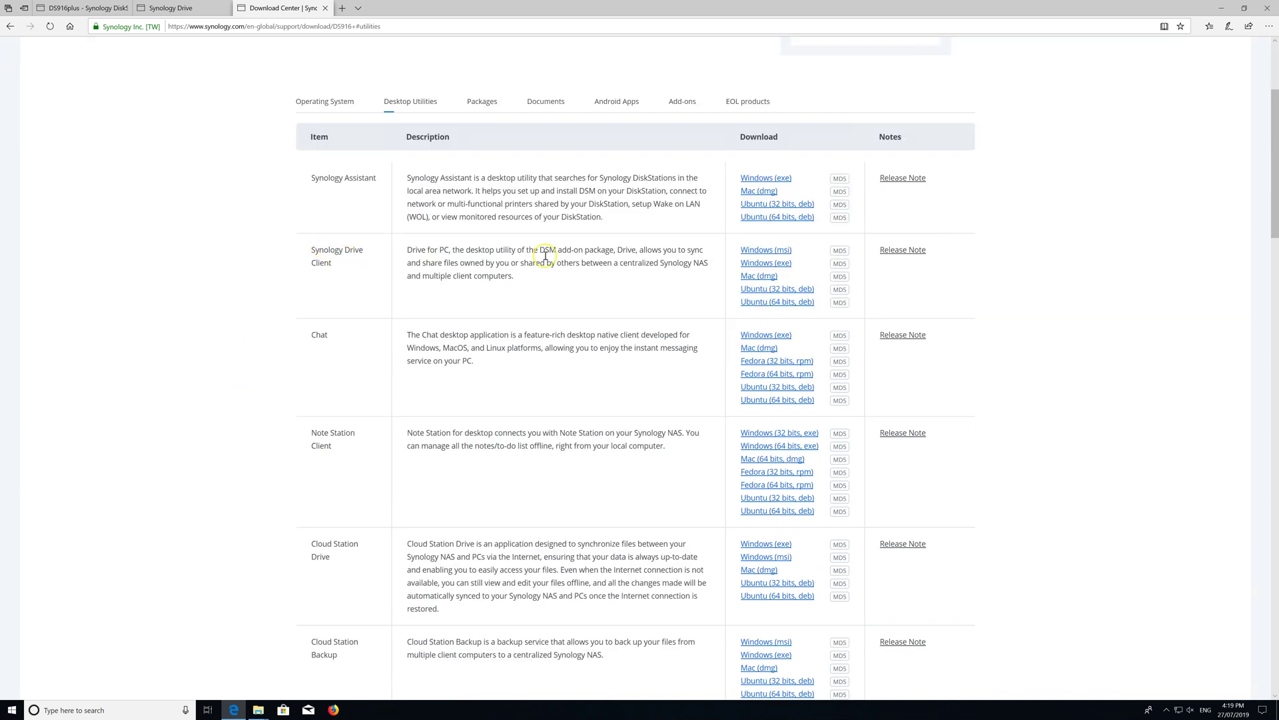
click(764, 265)
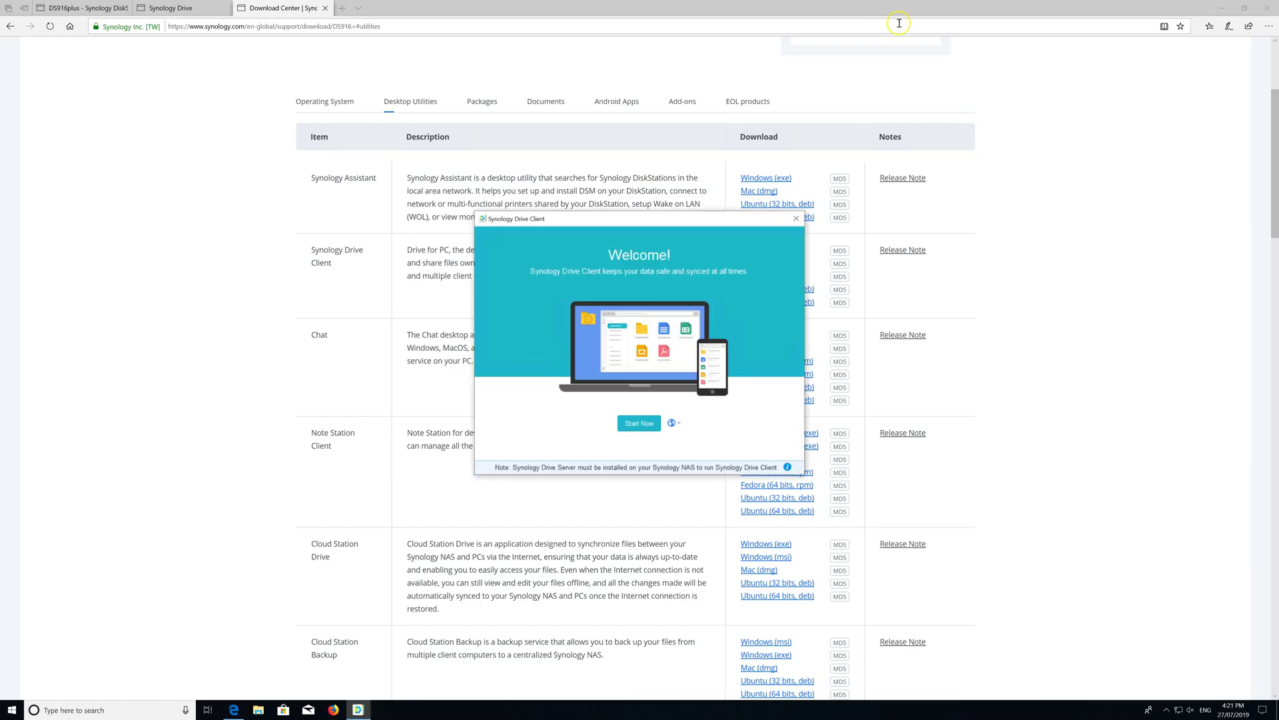
- Start the Synology Drive Client setup and choose to create a sync task
click(1224, 6)
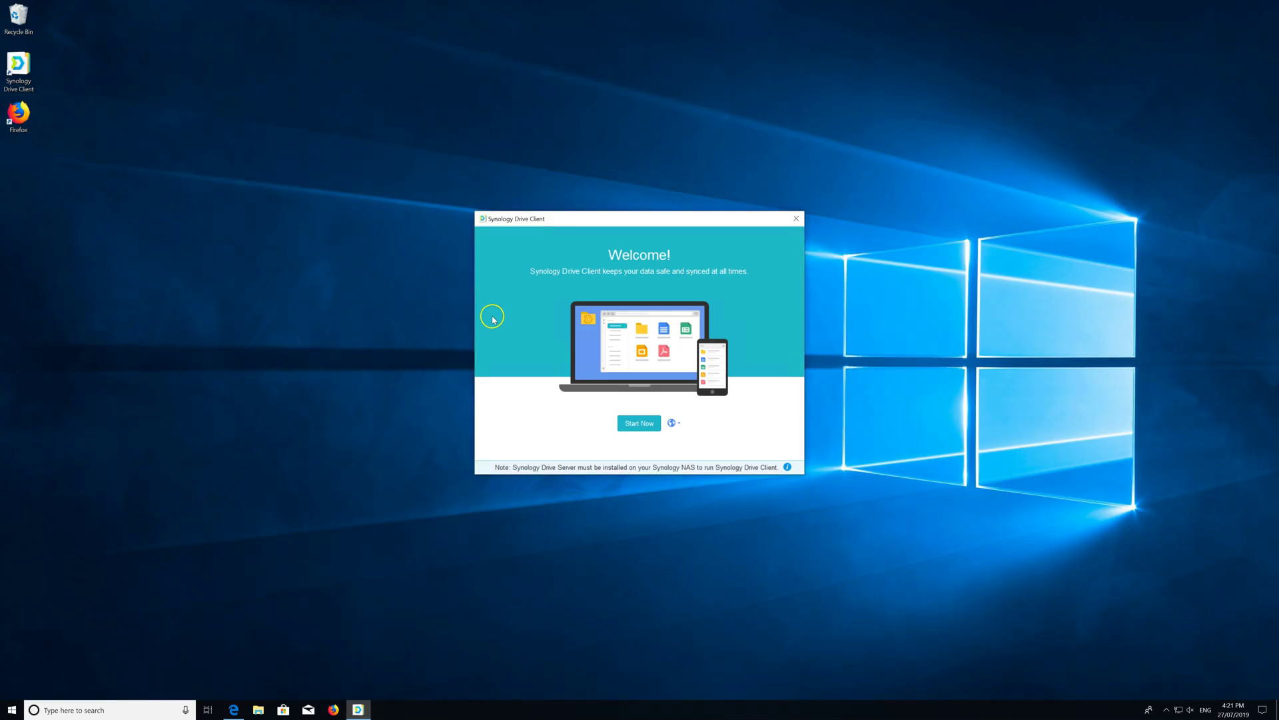
click(637, 423)
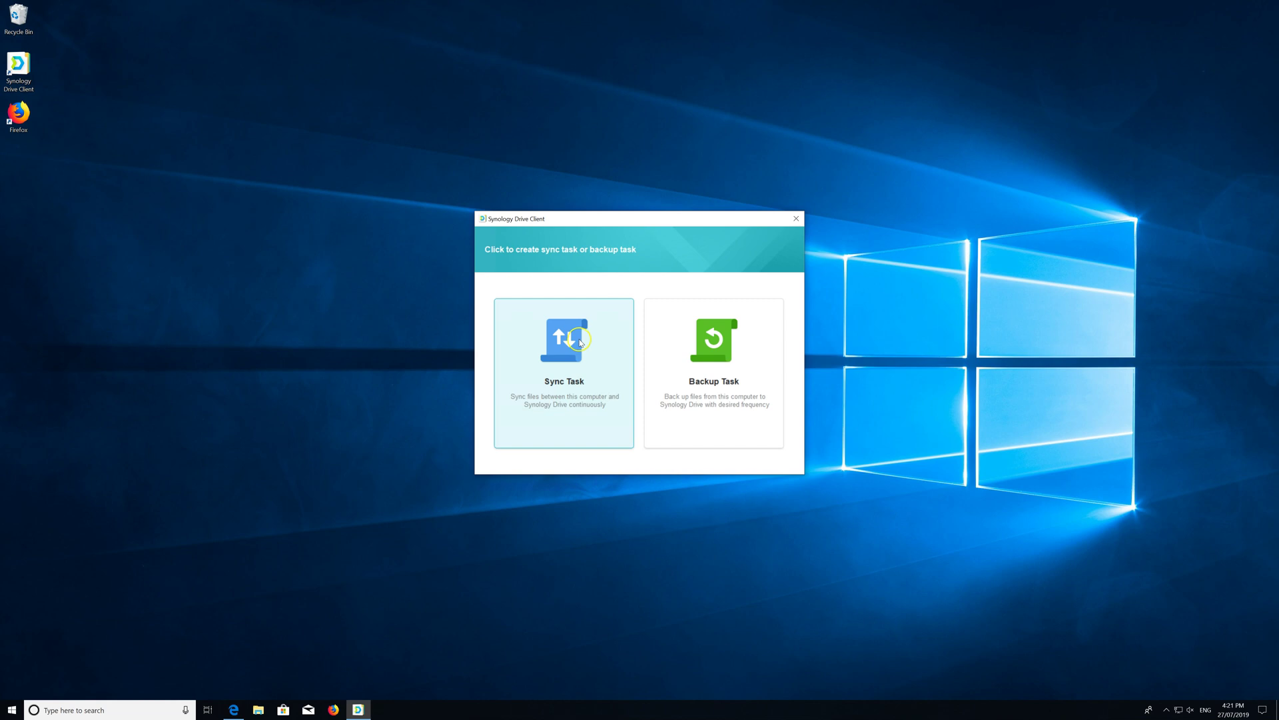
click(580, 342)
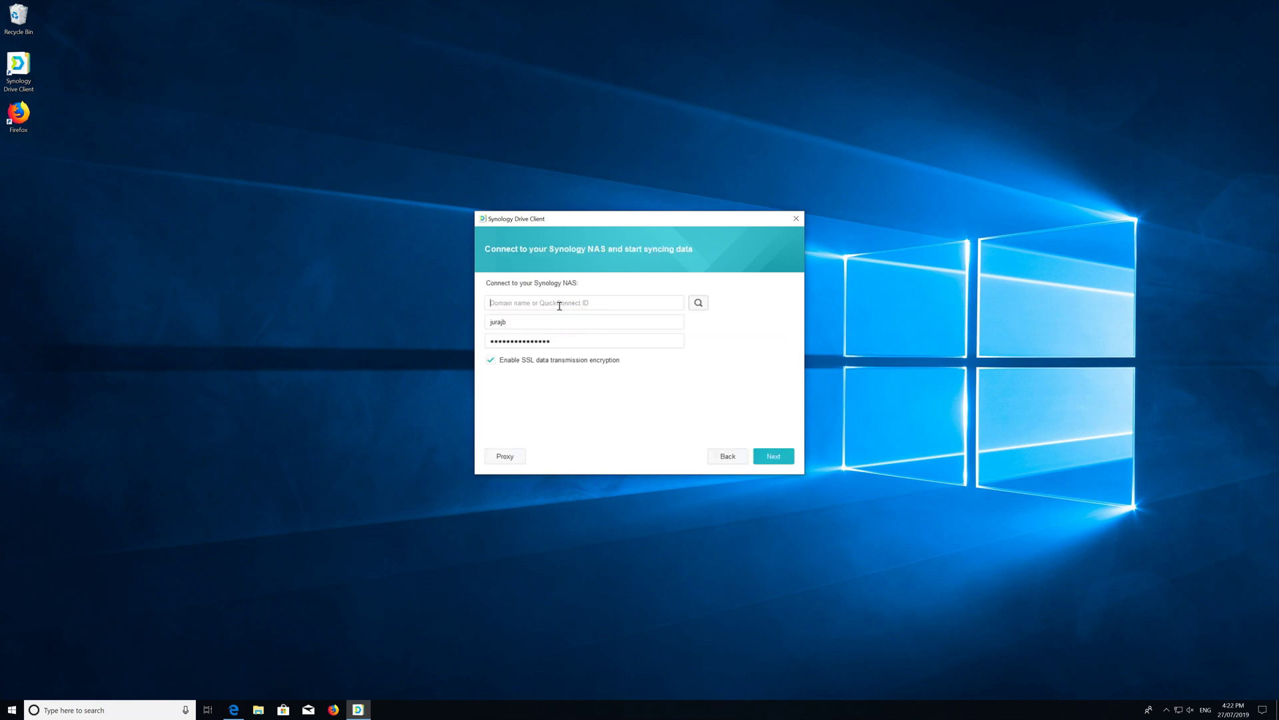
- Connect to the NAS with its address and login, proceeding past the certificate warning
text(ds.allsecureit.com)
click(774, 455)
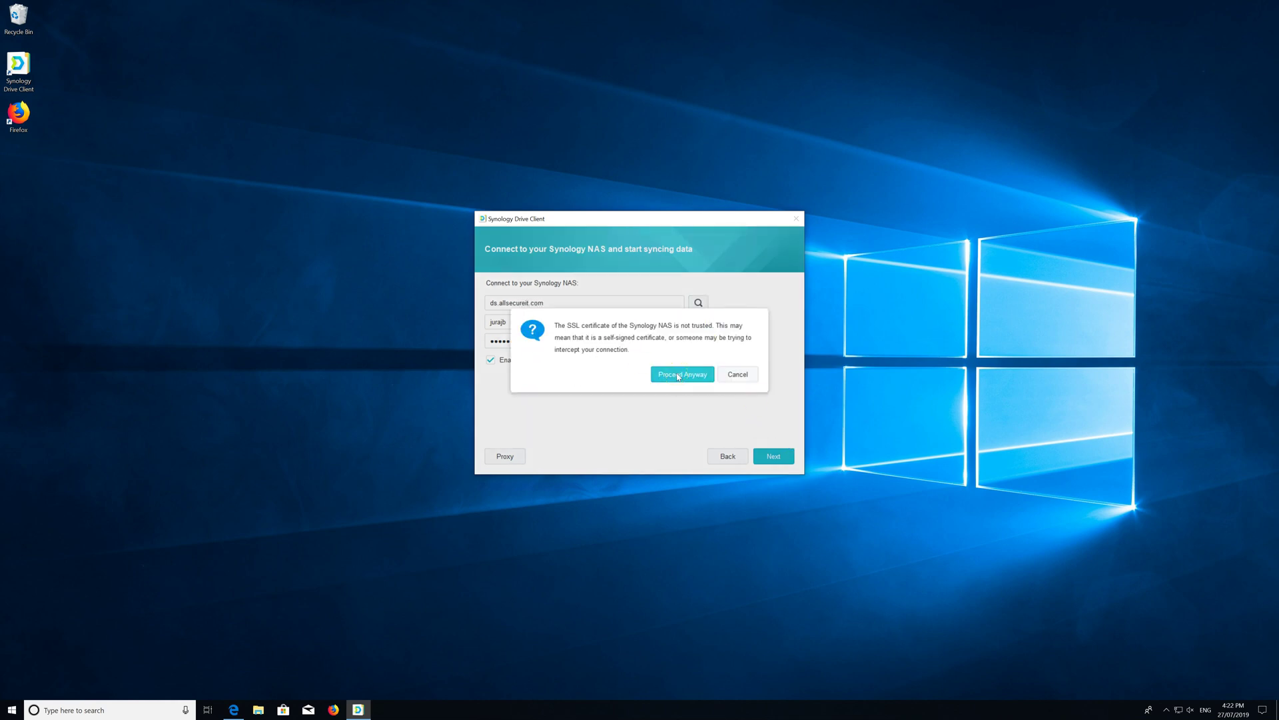
click(674, 375)
click(668, 386)
click(675, 376)
click(676, 377)
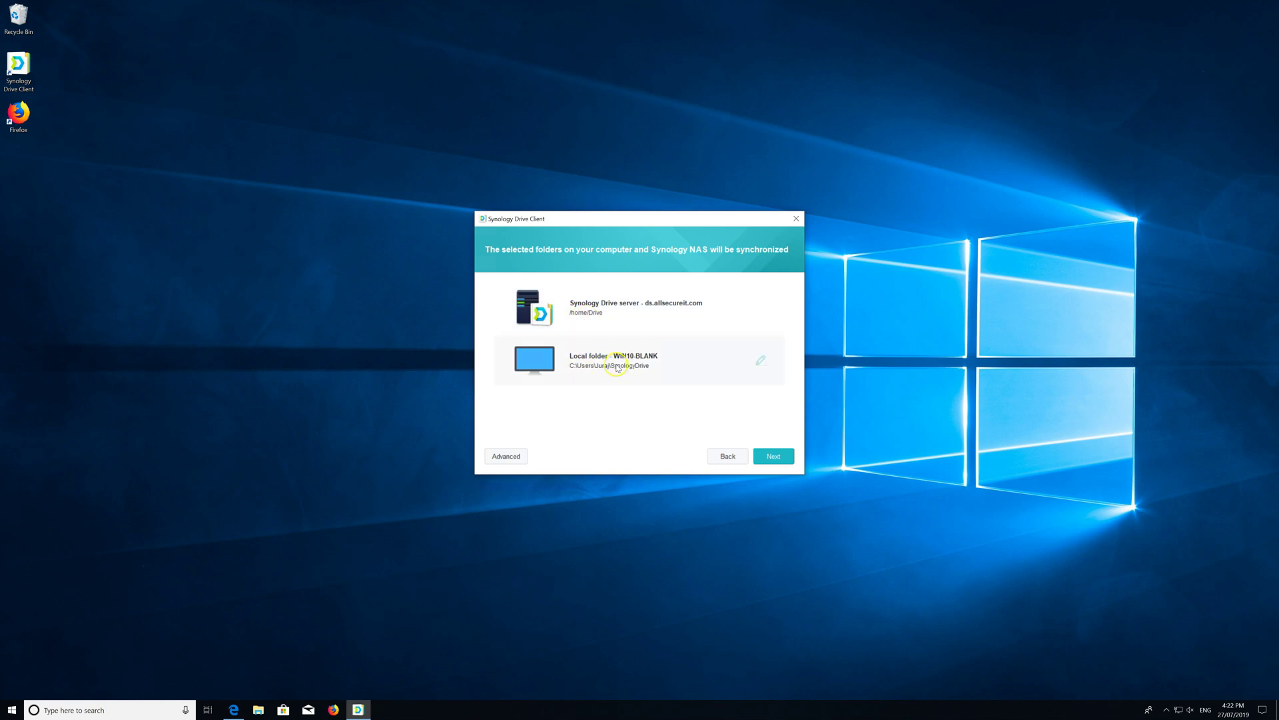
- Accept the /home/Drive to SynologyDrive pairing, skip shared-file syncing, and finish the welcome tour
click(775, 456)
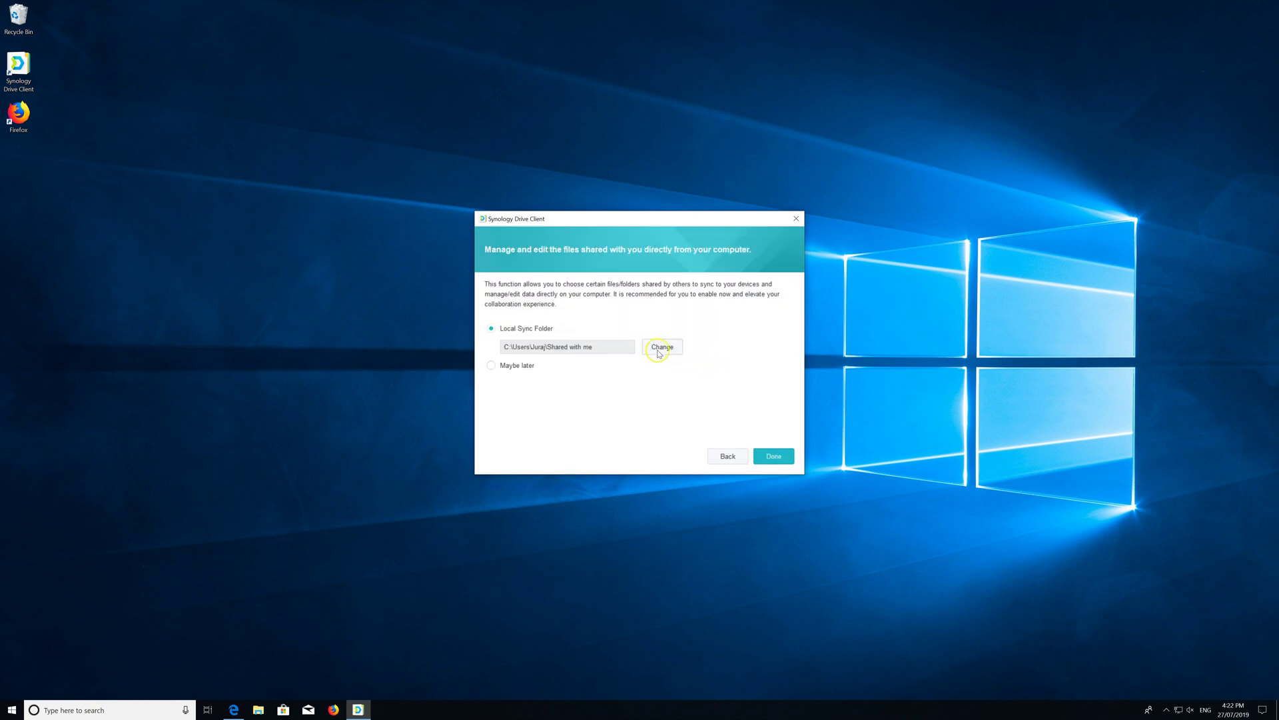
click(511, 367)
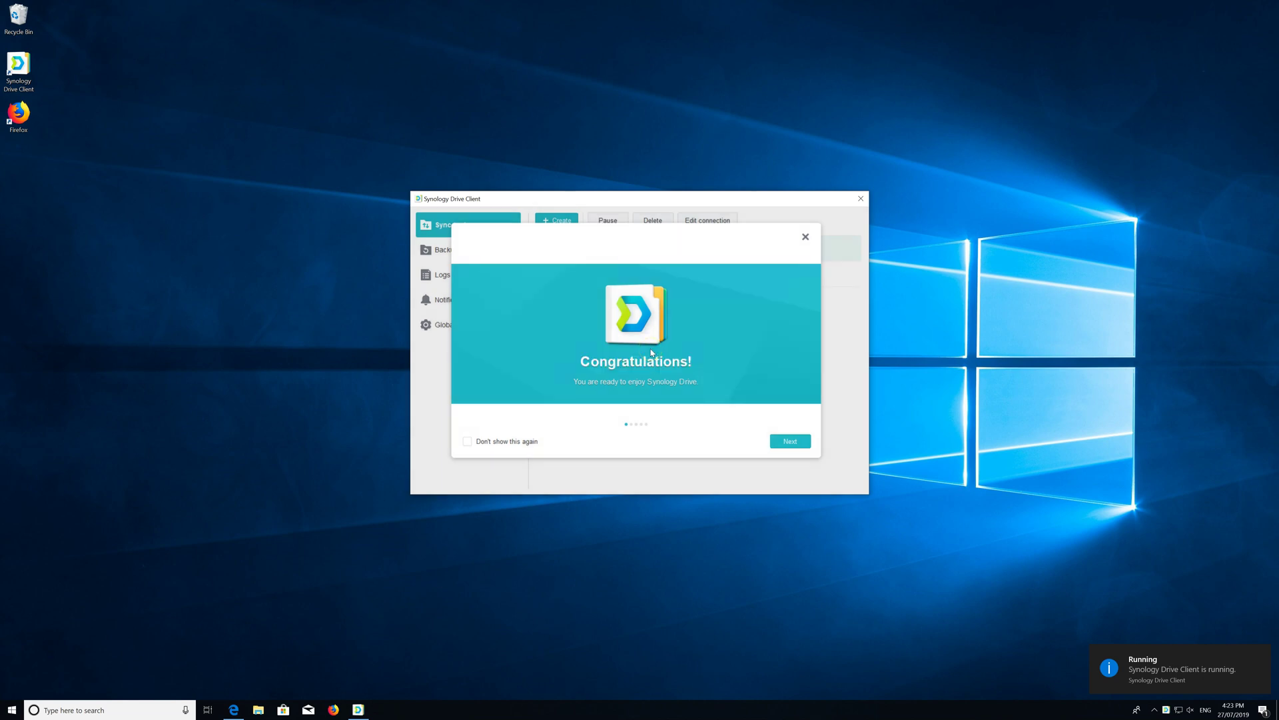
click(791, 442)
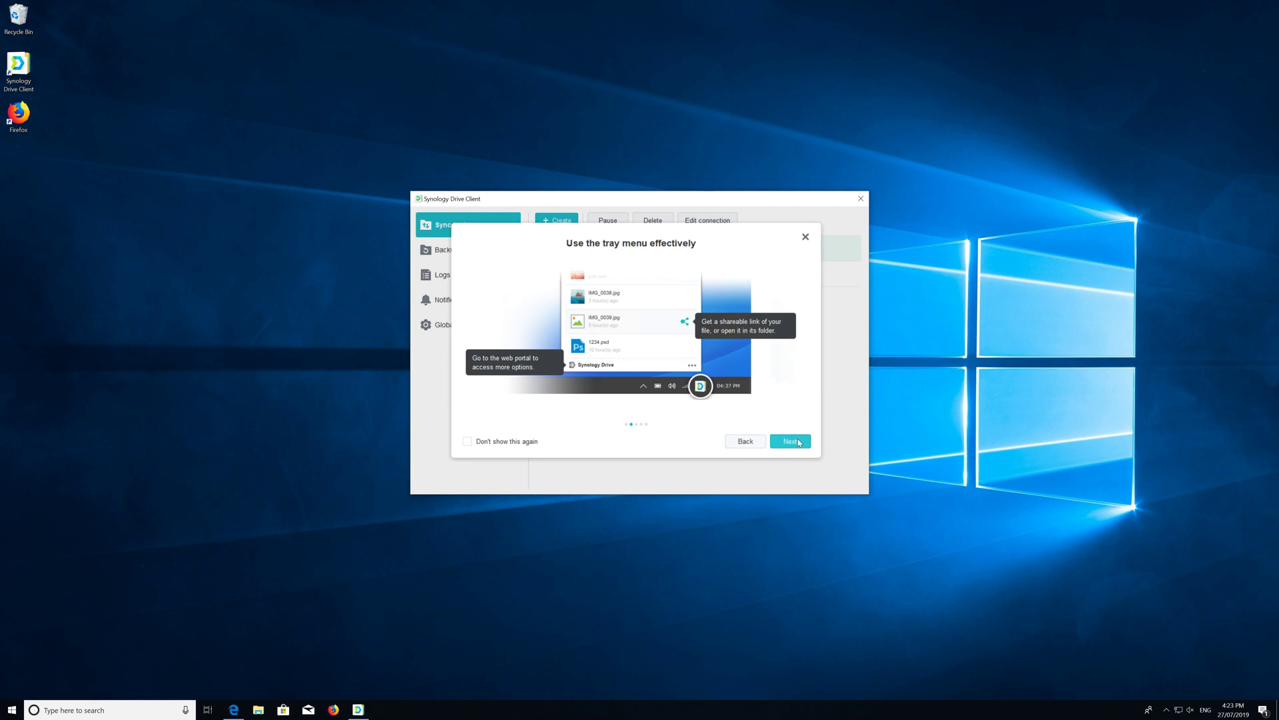
click(792, 441)
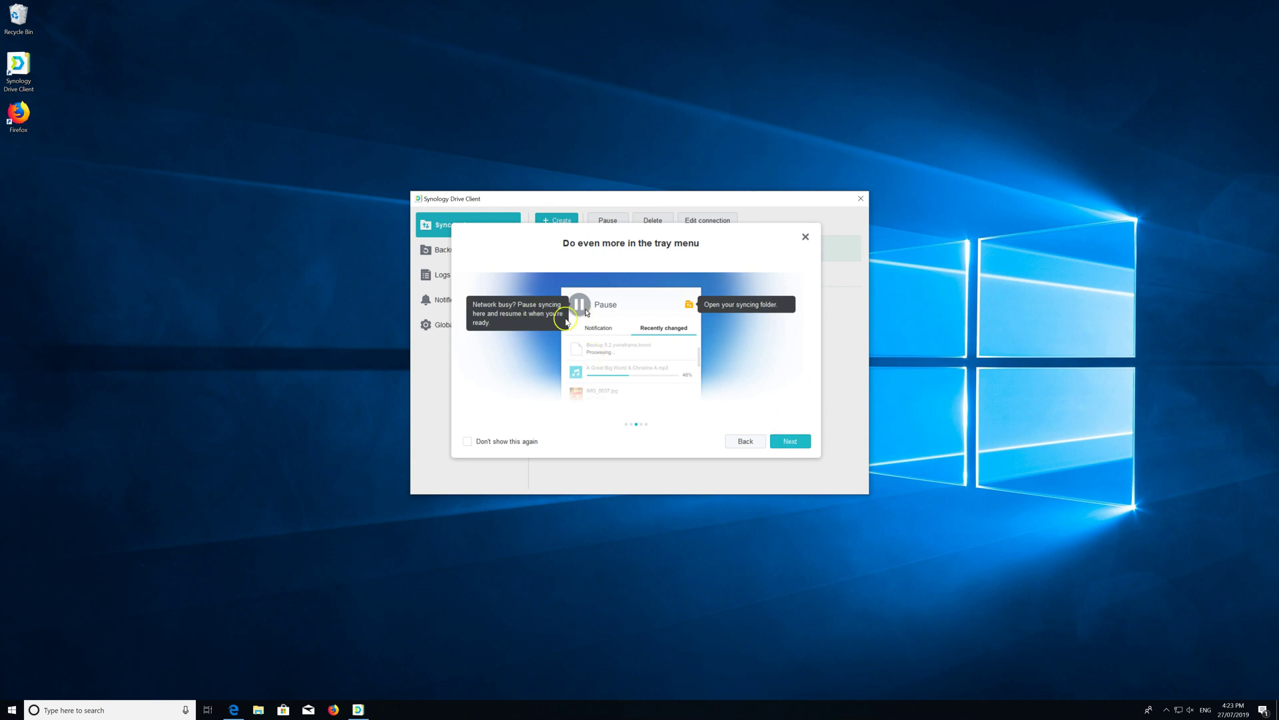
click(797, 444)
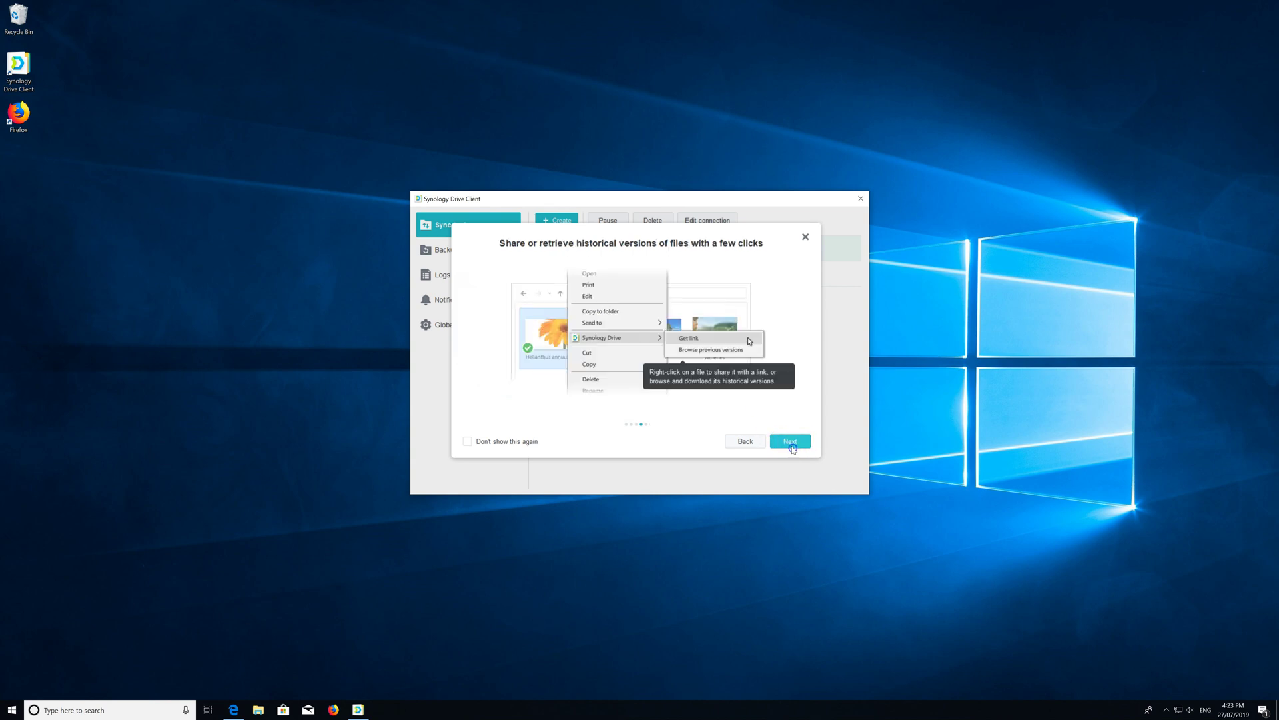
click(786, 444)
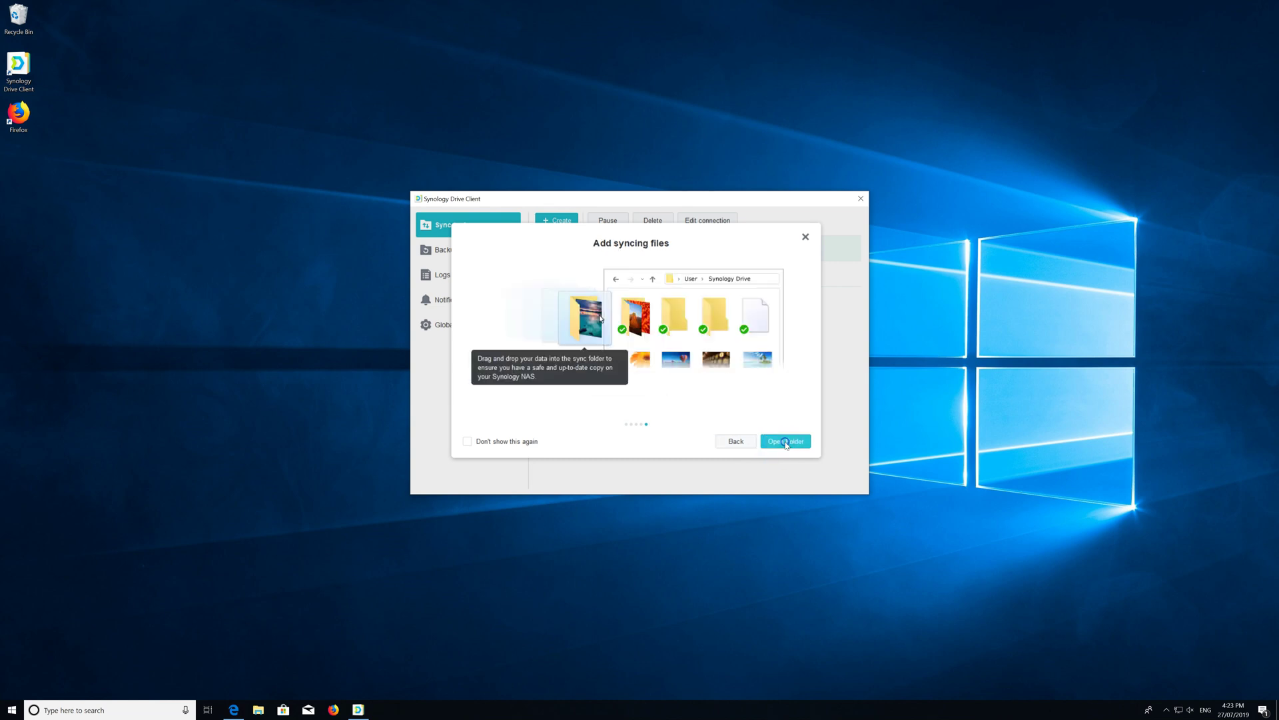
click(787, 443)
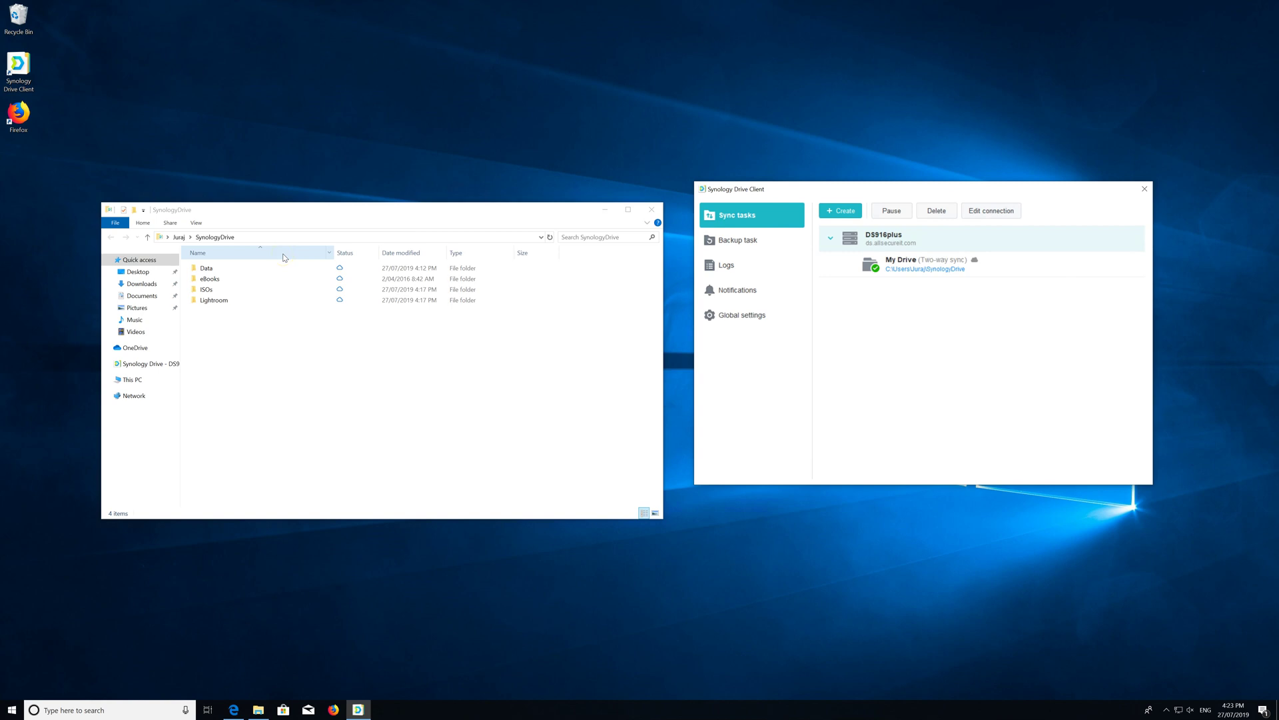
- Open My Drive's sync rules to the Sync mode tab showing two-way sync with On-demand Sync
click(945, 267)
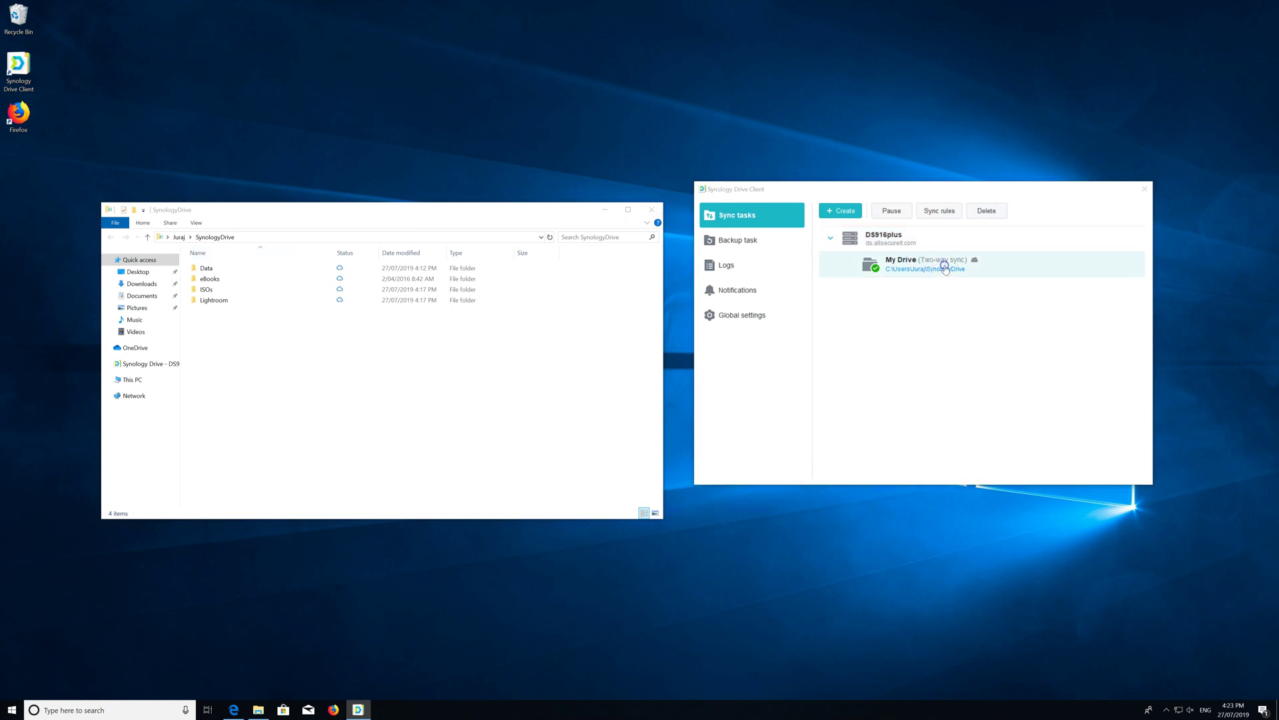
click(935, 212)
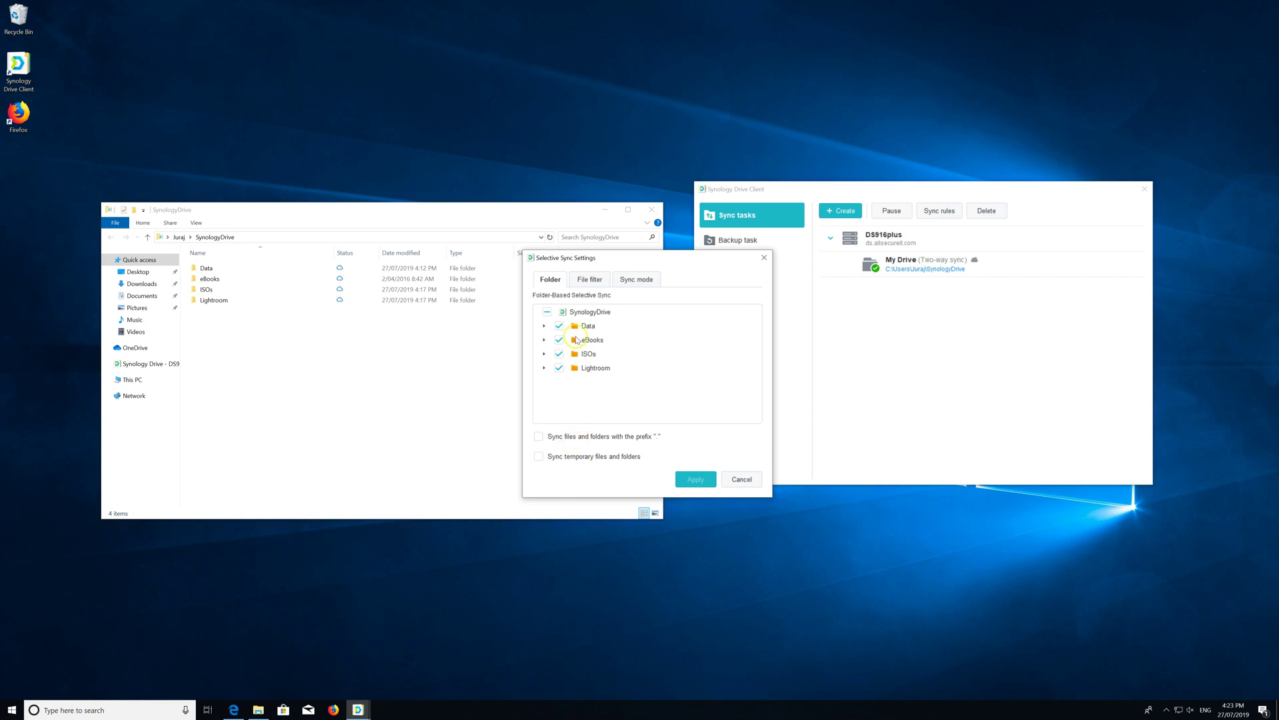
click(630, 281)
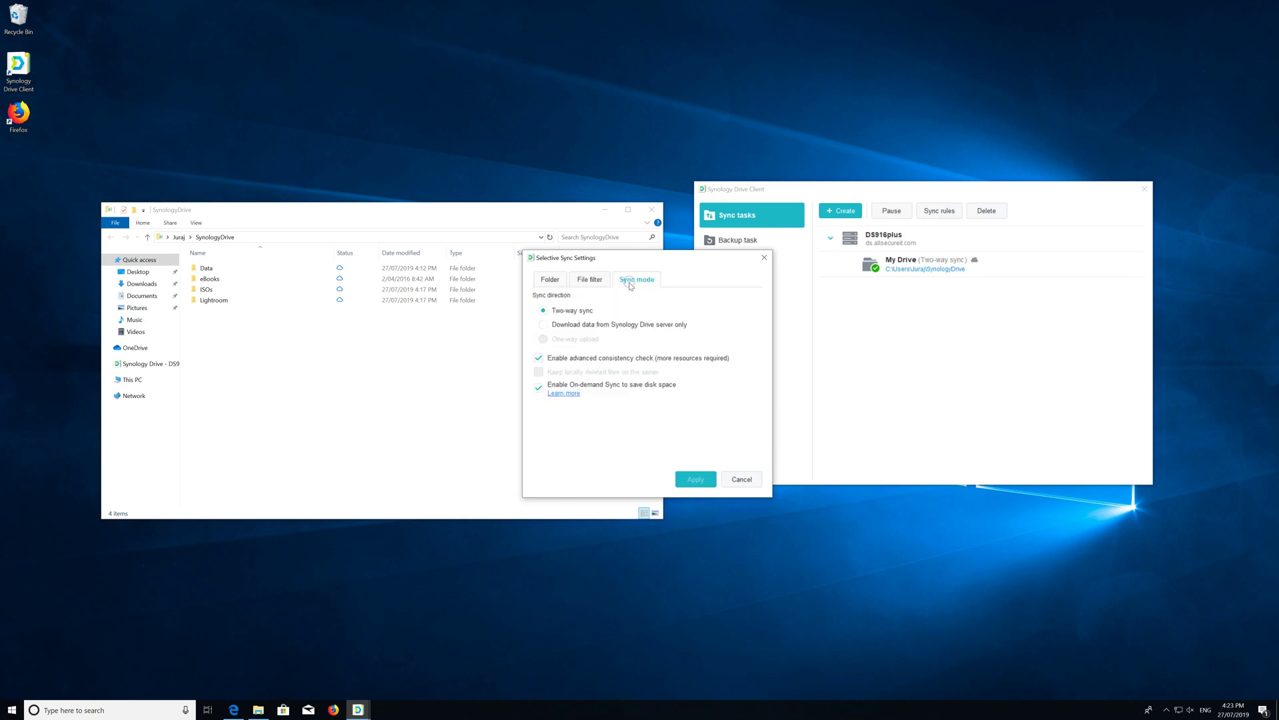
click(627, 293)
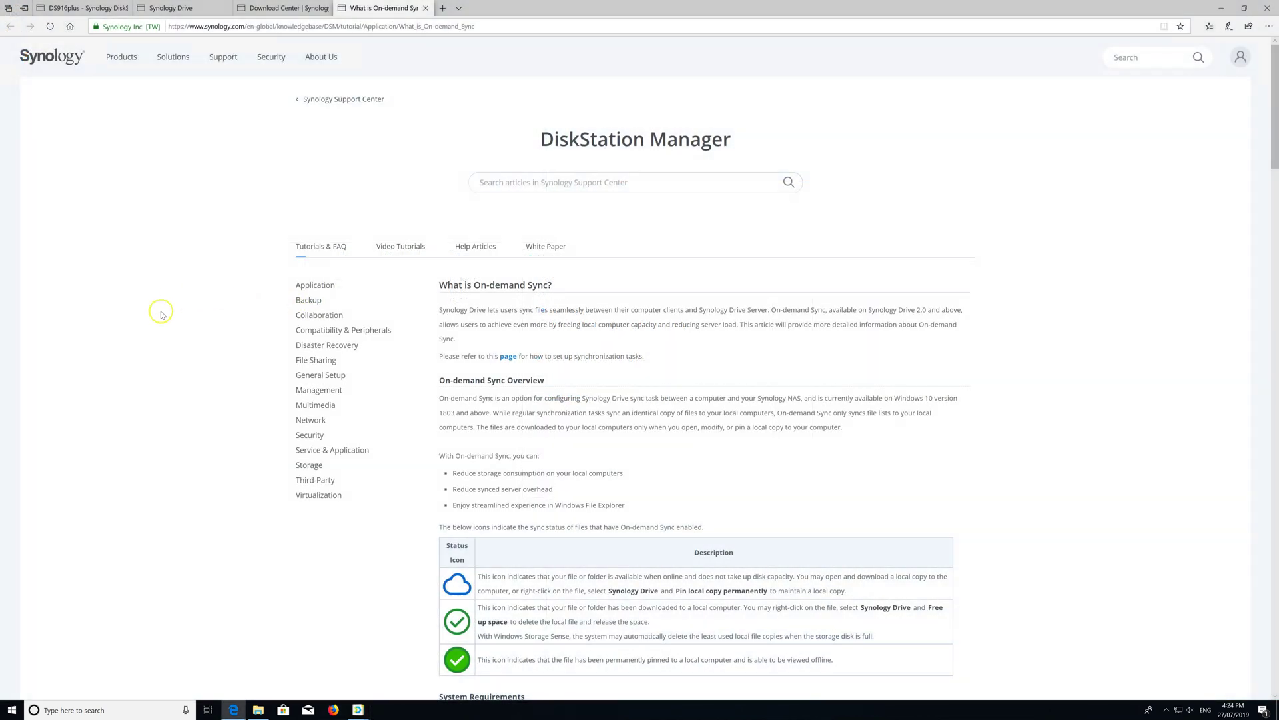
click(152, 299)
scroll(151, 285, down, 3)
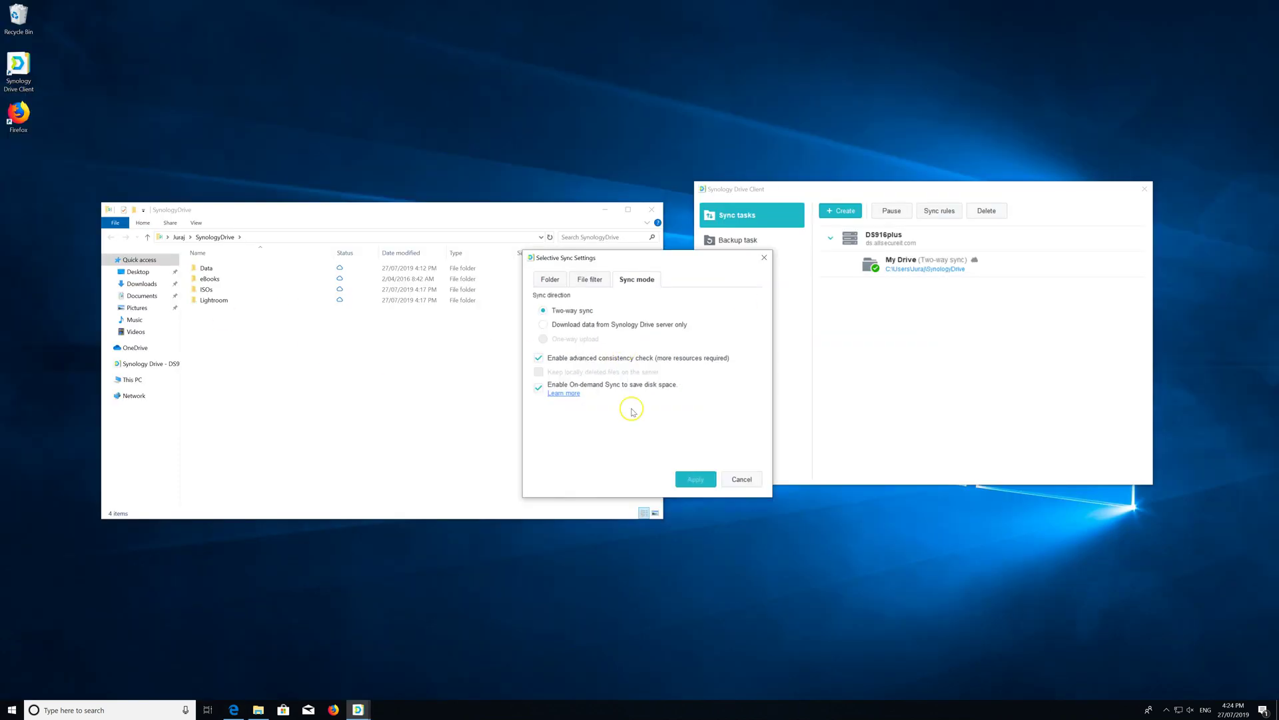
- Cancel the sync settings unchanged and pin the Lightroom folder as a permanent local copy
click(741, 479)
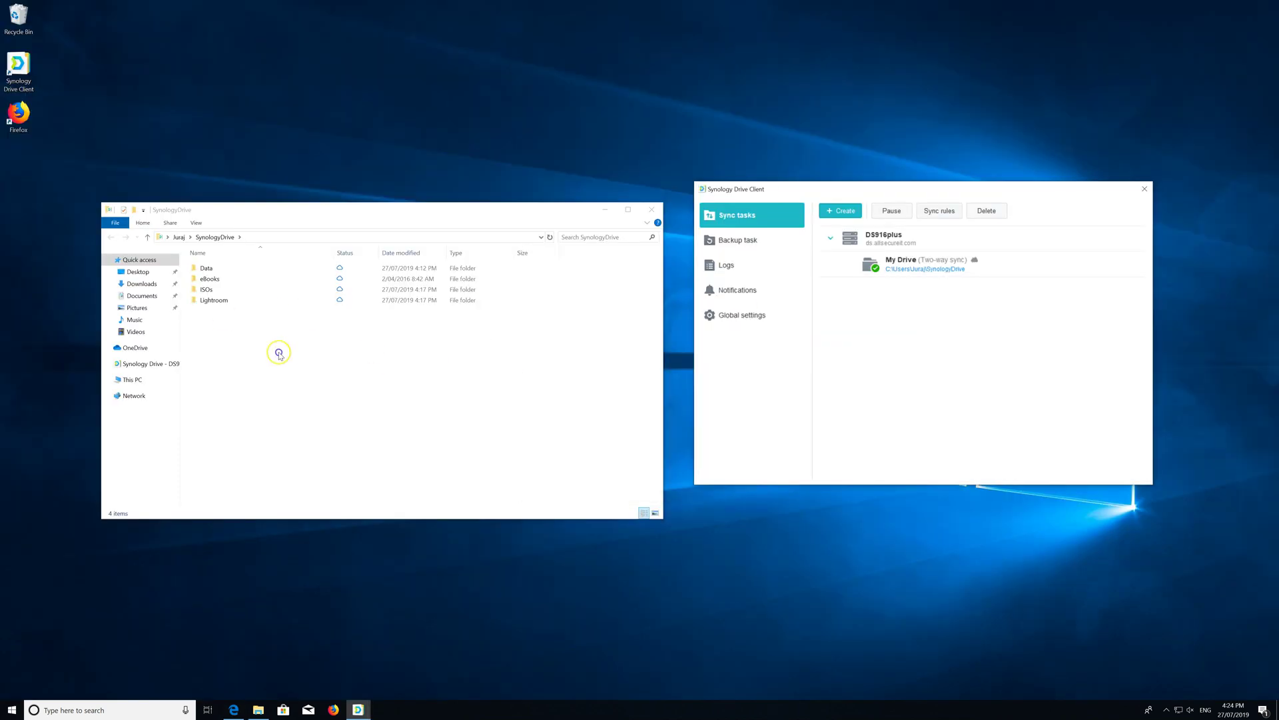
click(214, 294)
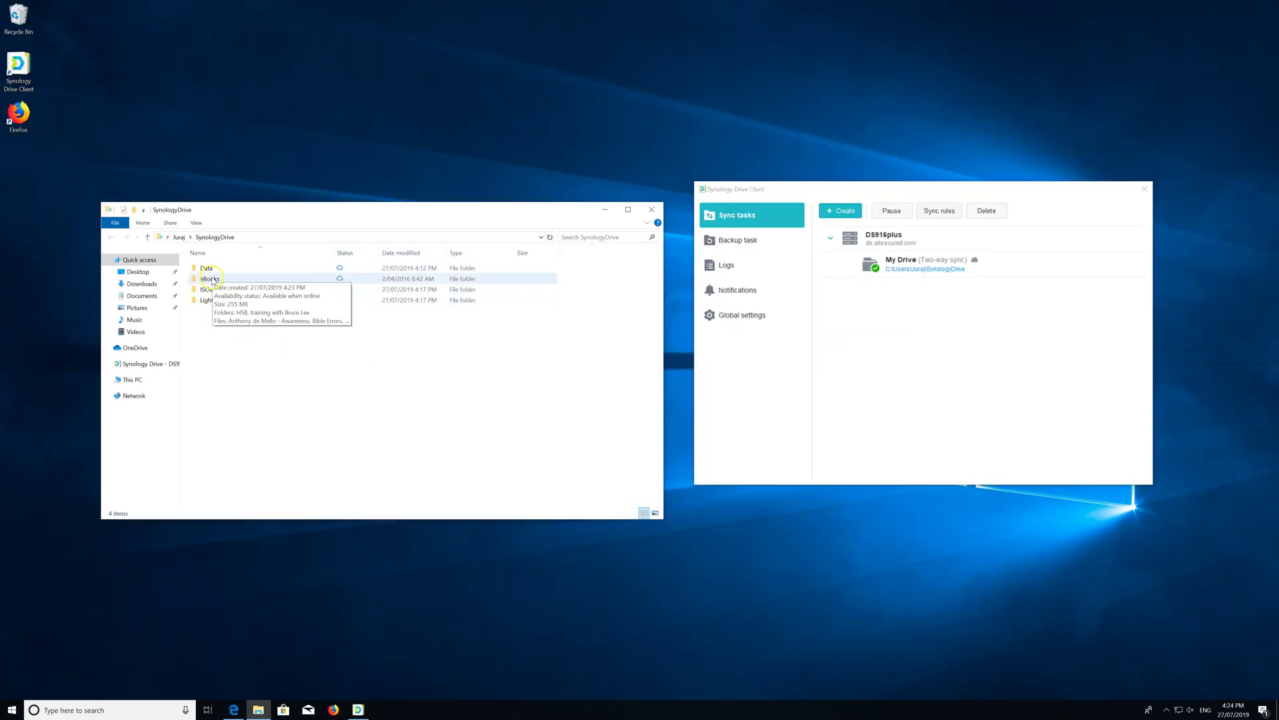
click(220, 300)
right_click(220, 298)
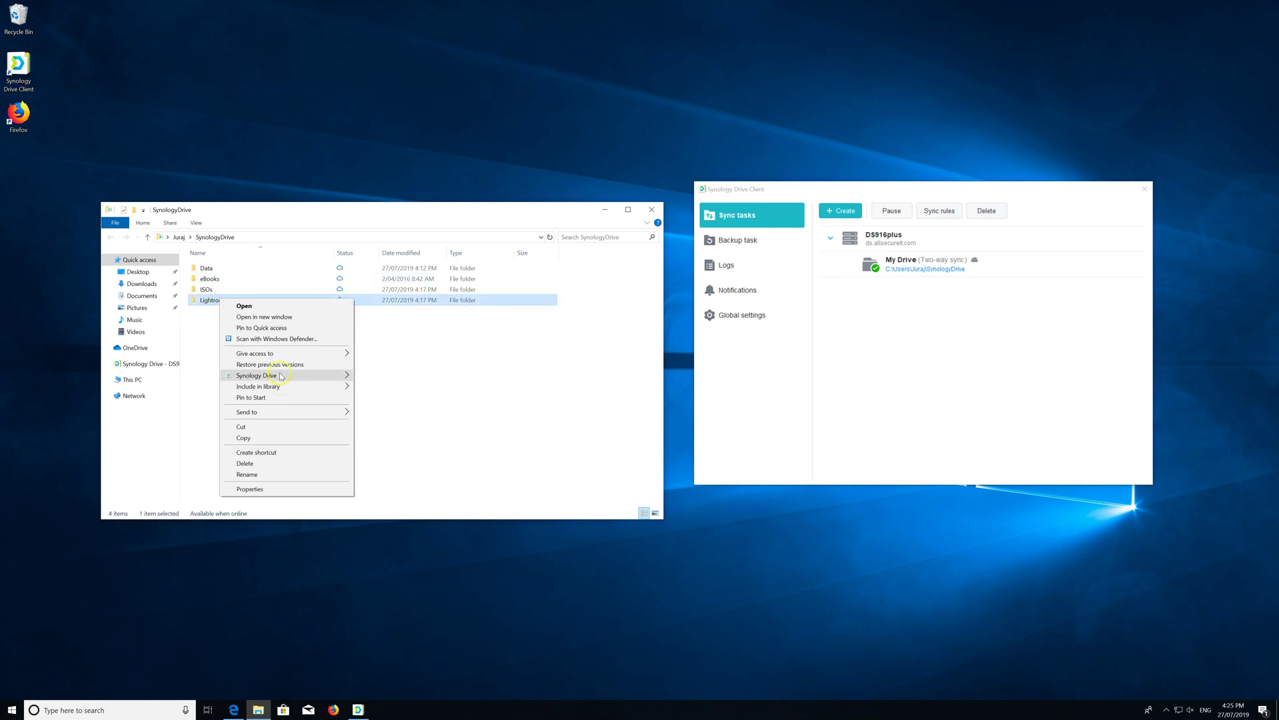
mouse_move(286, 377)
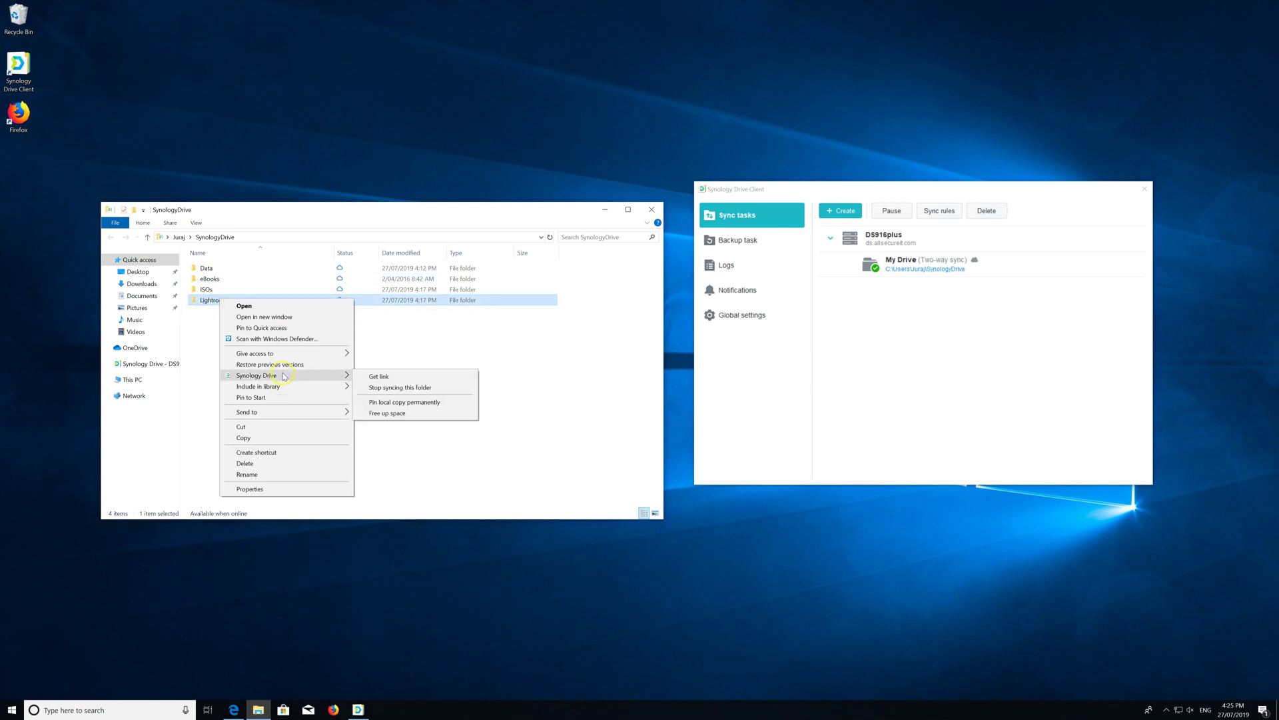
click(437, 402)
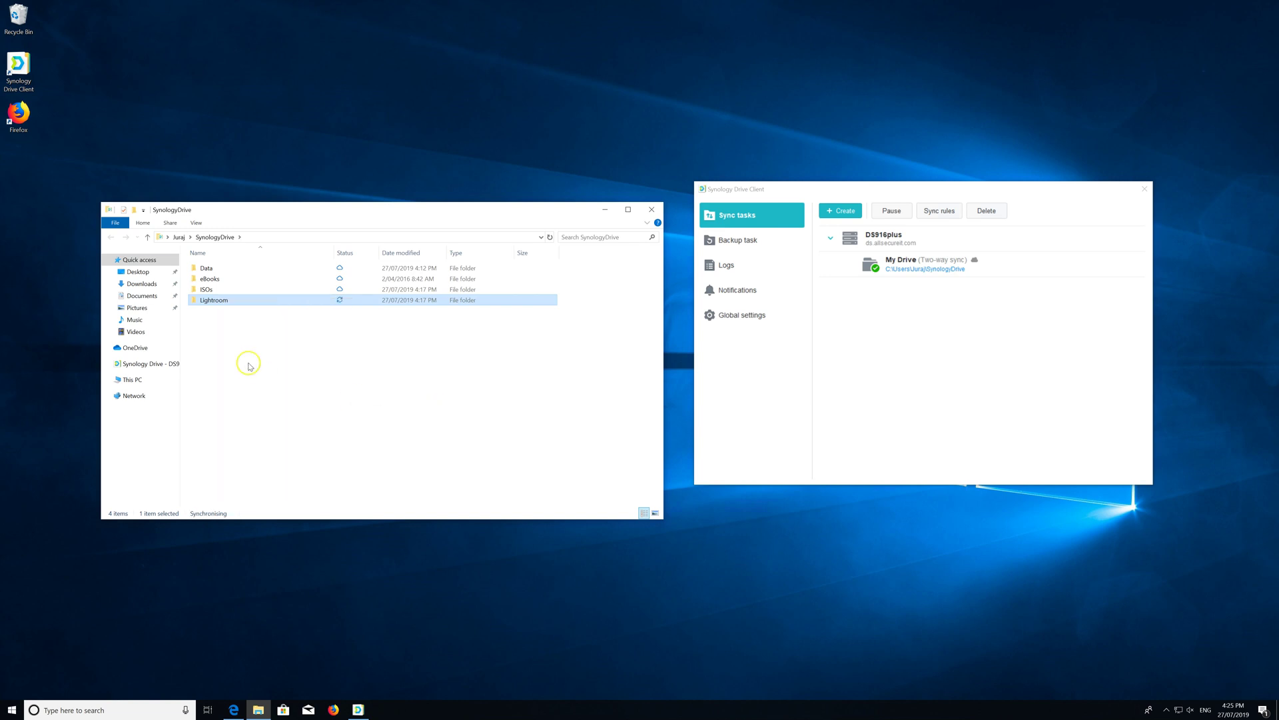
- Check the ISOs folder's Properties to confirm it uses 0 bytes on disk, then close them
click(212, 291)
right_click(215, 292)
click(263, 478)
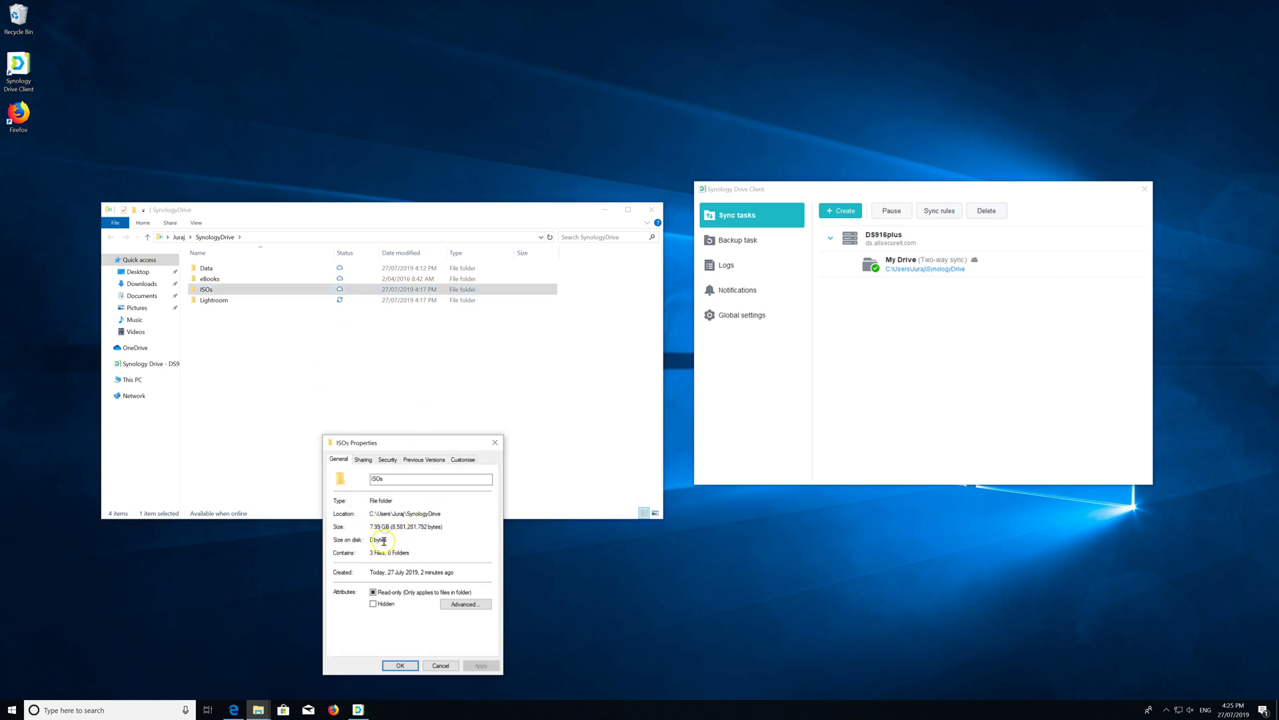
click(446, 666)
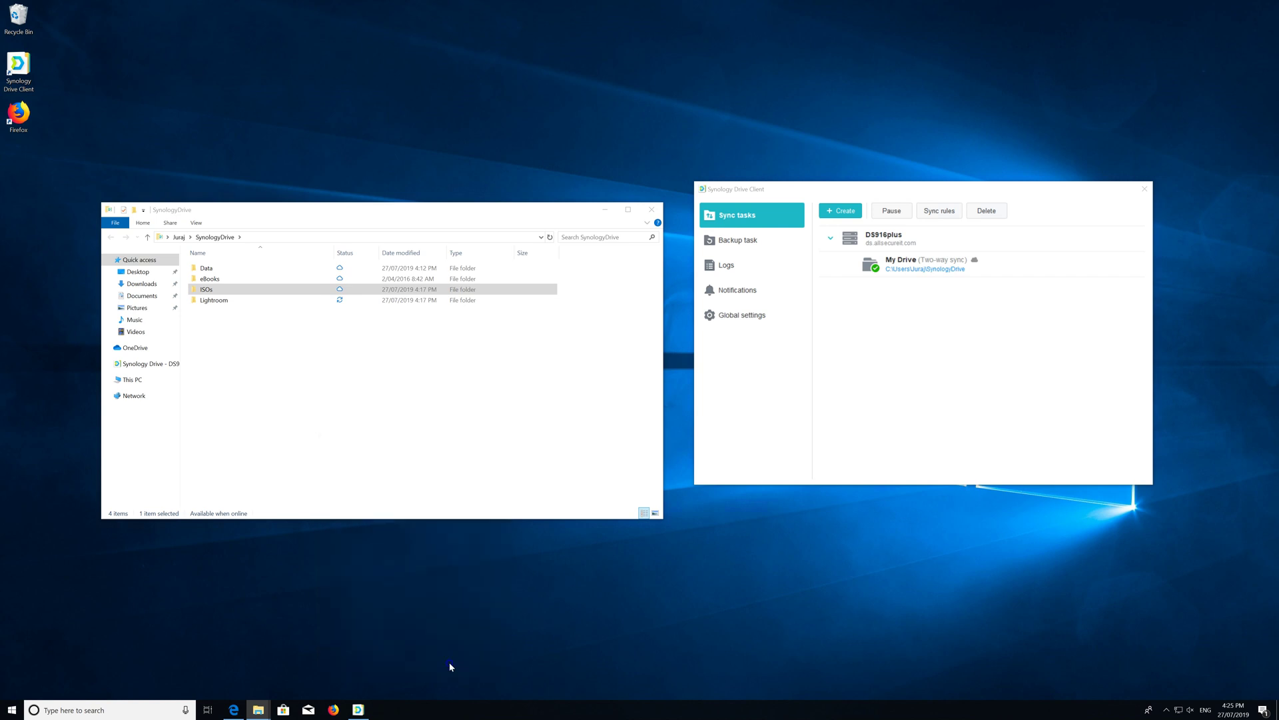
click(337, 448)
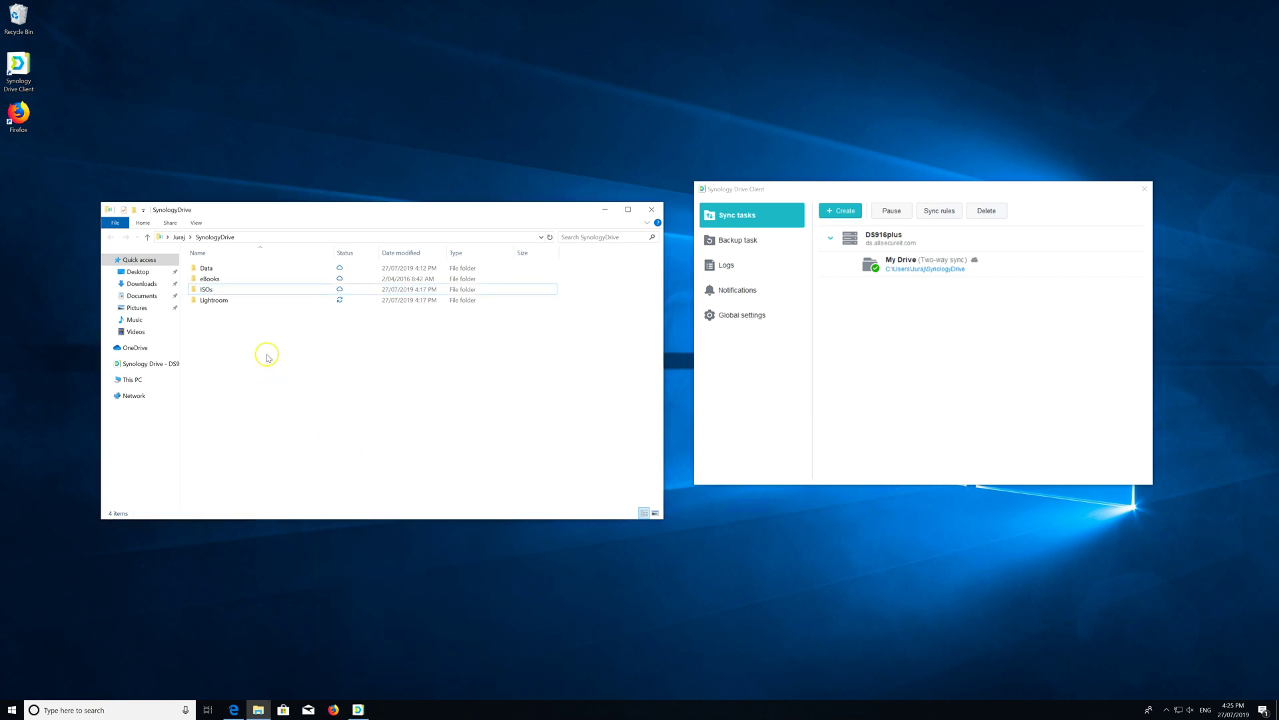
- Bring up the Synology Drive sync status panel from the tray and dismiss the On-demand Sync card
click(1167, 709)
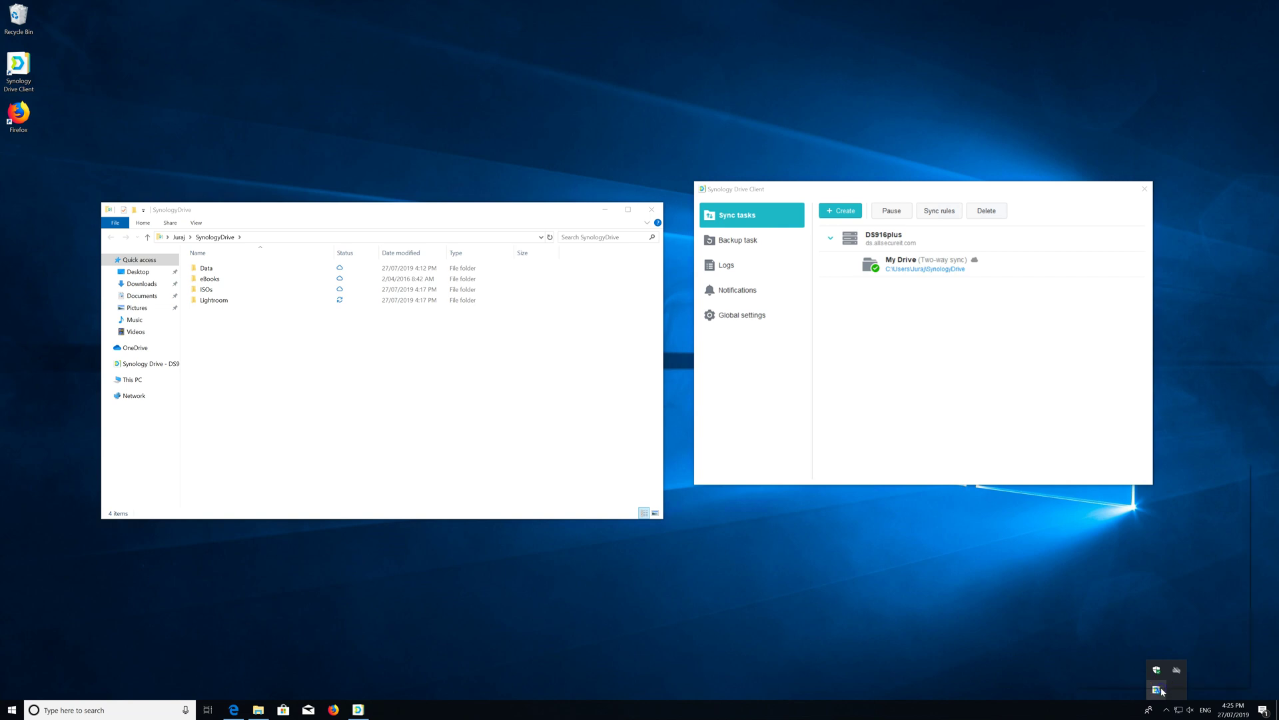
click(1168, 537)
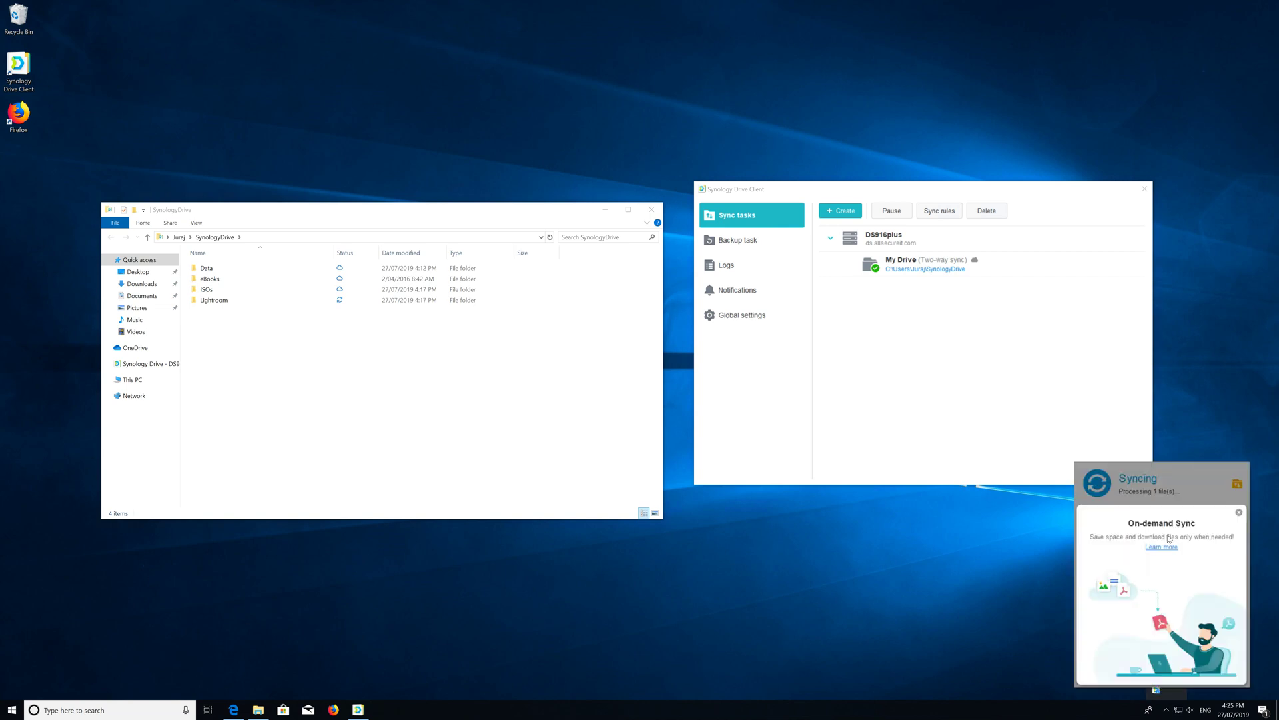
click(1239, 512)
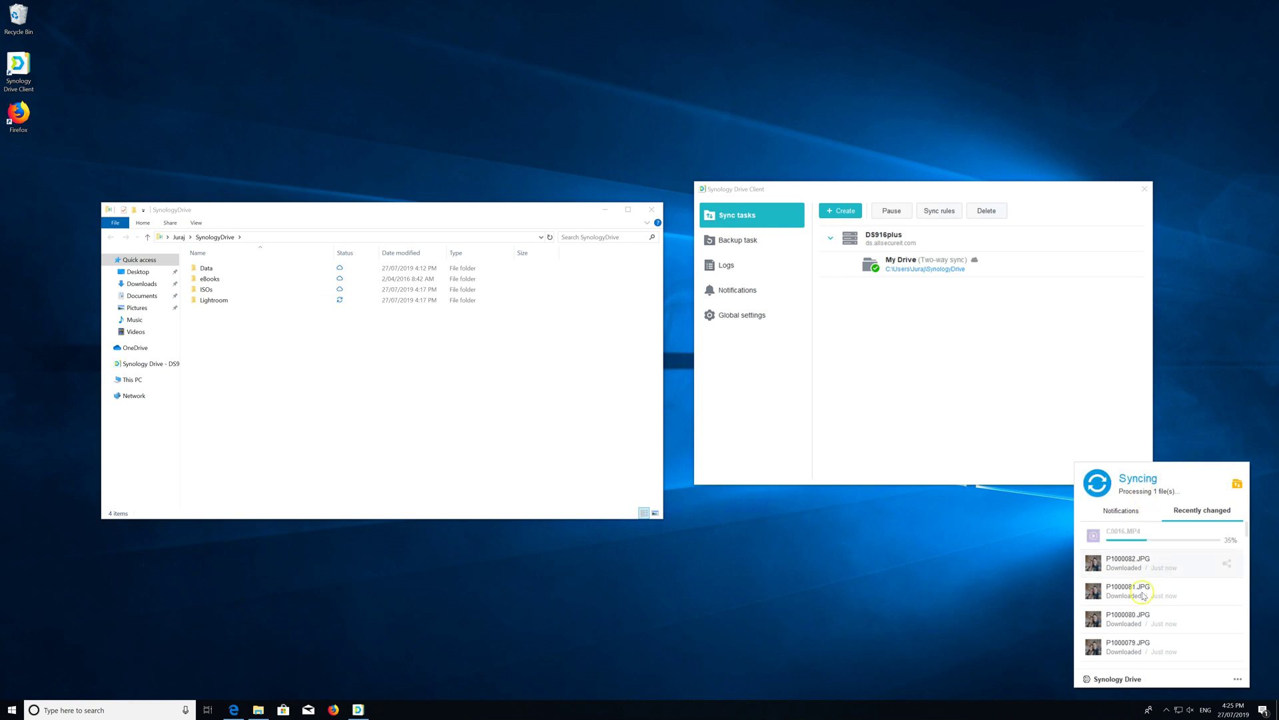
- Check CPU and network activity in Task Manager's Performance view during the download, then close it
right_click(680, 710)
click(703, 664)
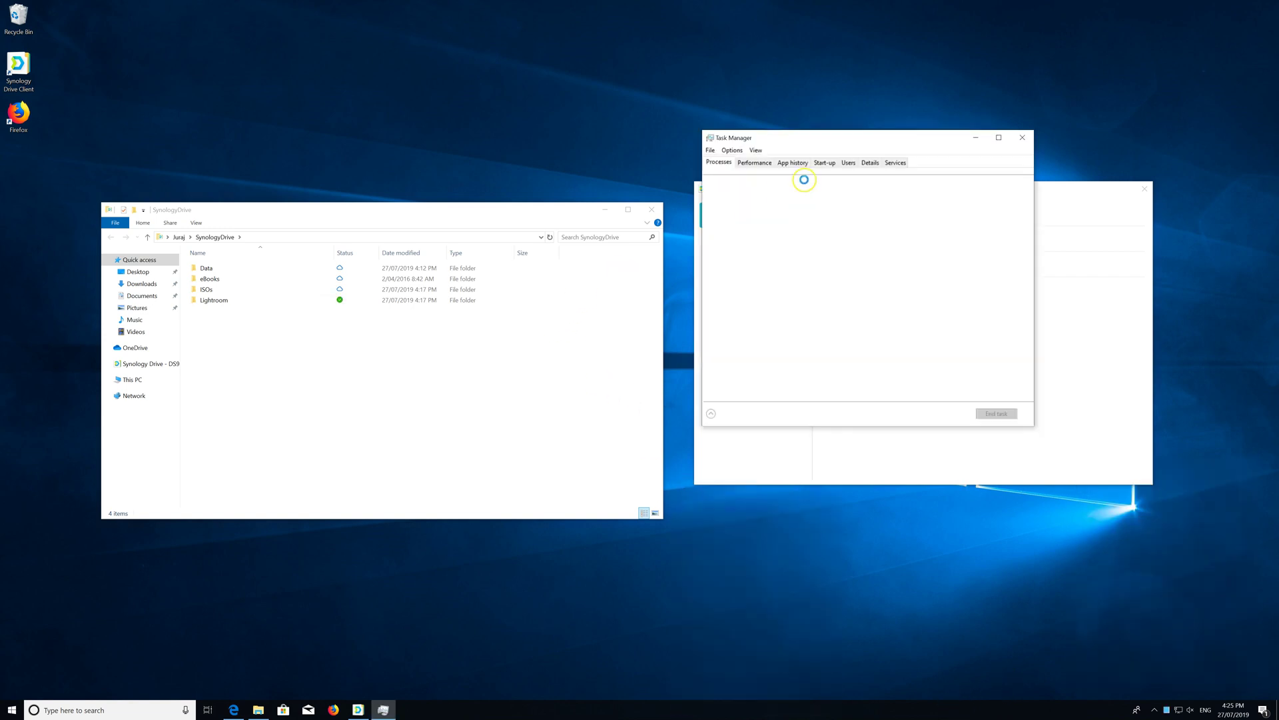
click(761, 163)
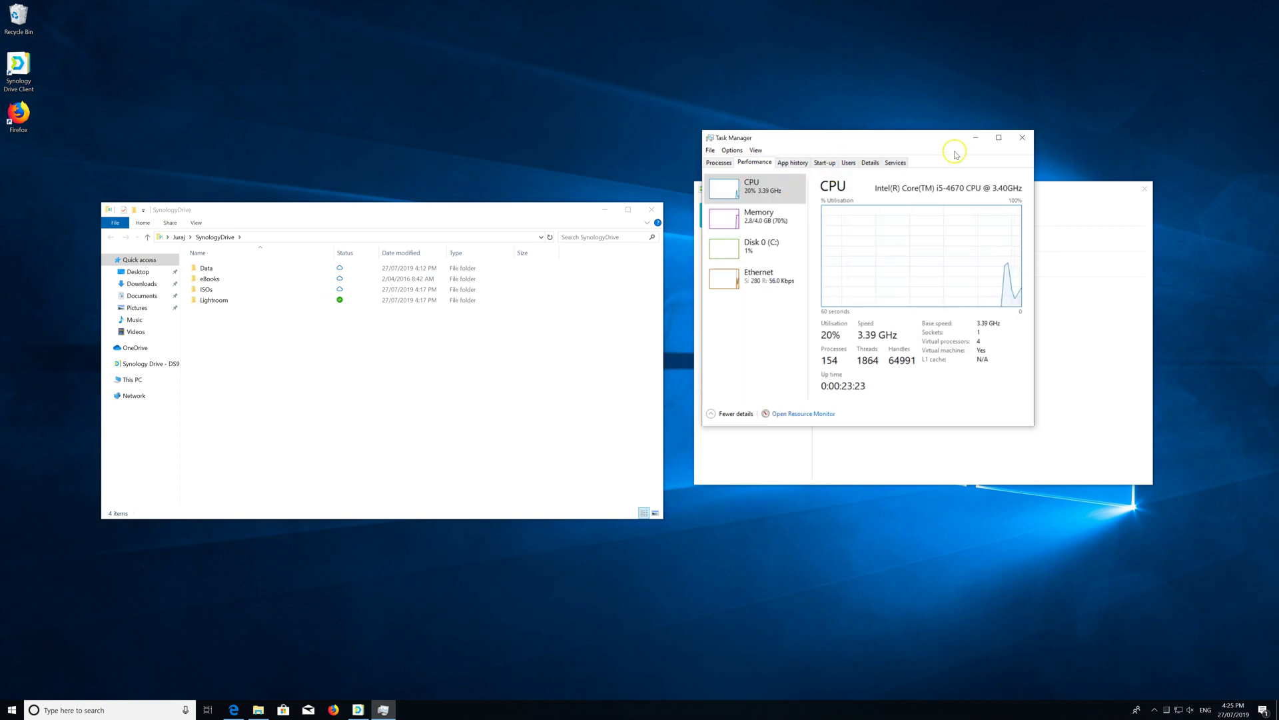
click(1023, 137)
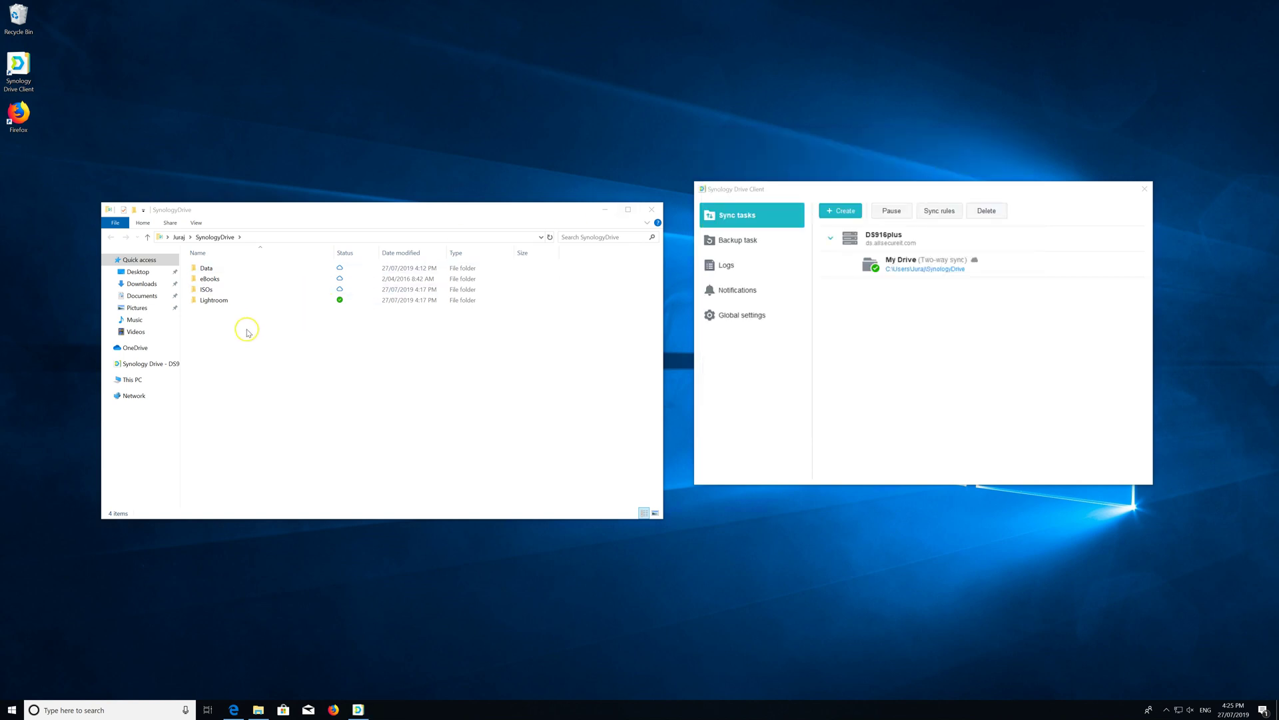
- In ISOs, open the debian-8.6.0-i386-netinst image so it downloads on demand
double_click(206, 289)
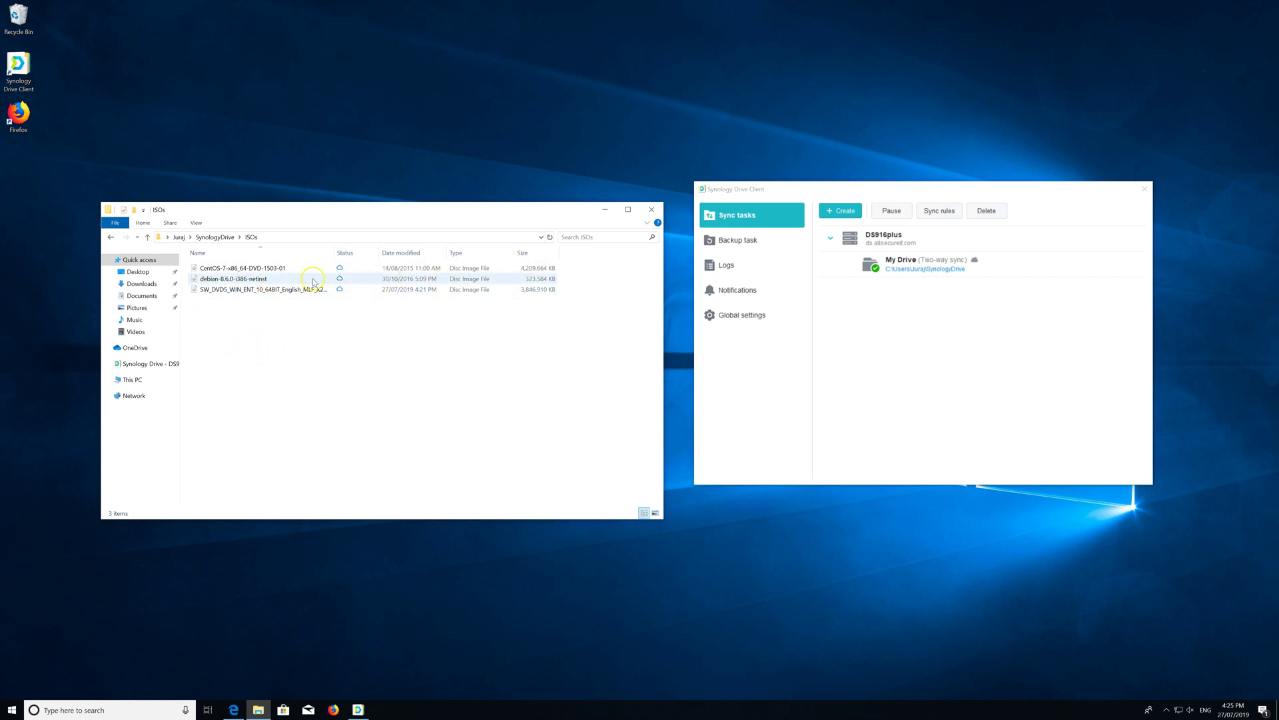
click(316, 283)
key(F2)
click(305, 307)
double_click(257, 279)
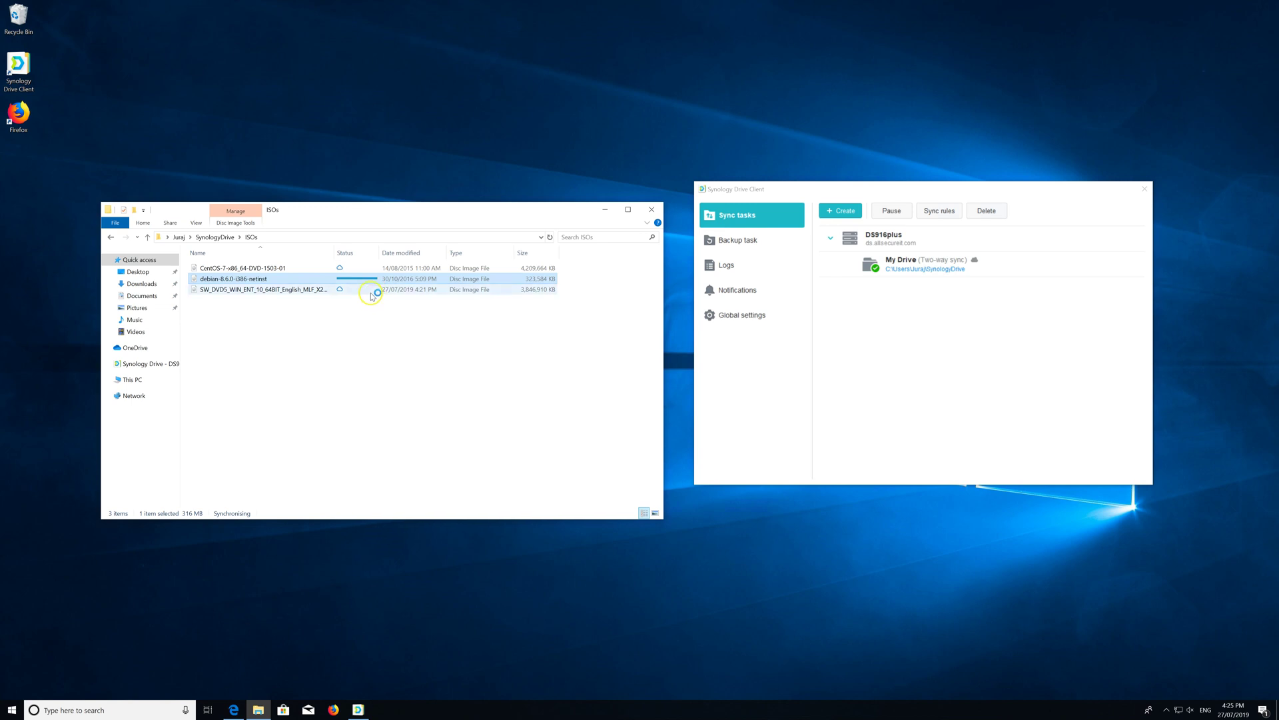
- Mount the debian image as DVD Drive (E:) and view the drives under This PC
key(Return)
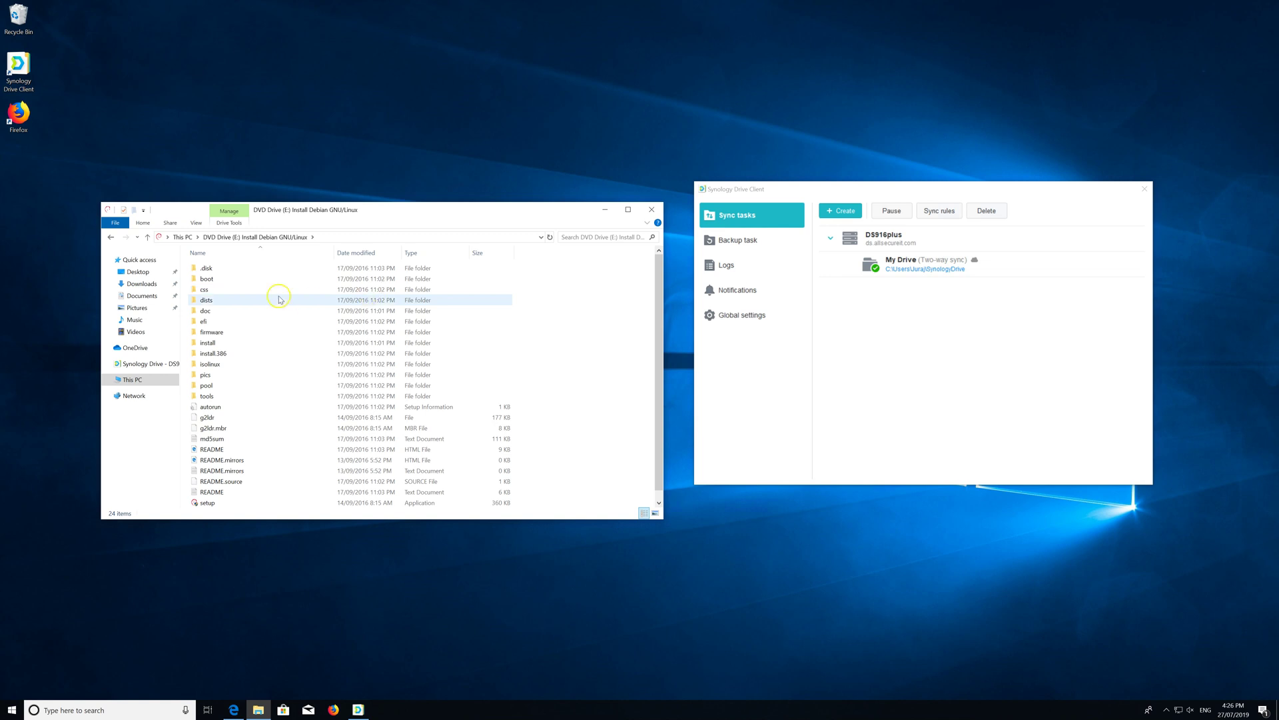
click(182, 237)
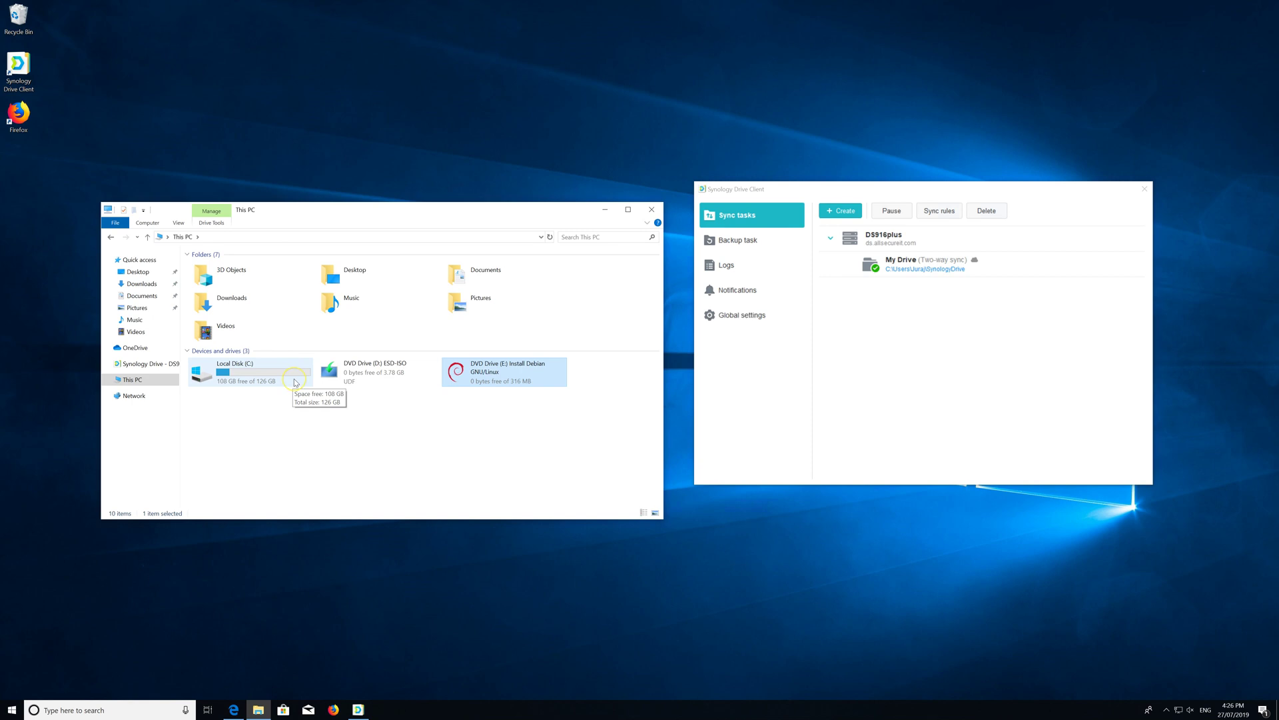
click(280, 347)
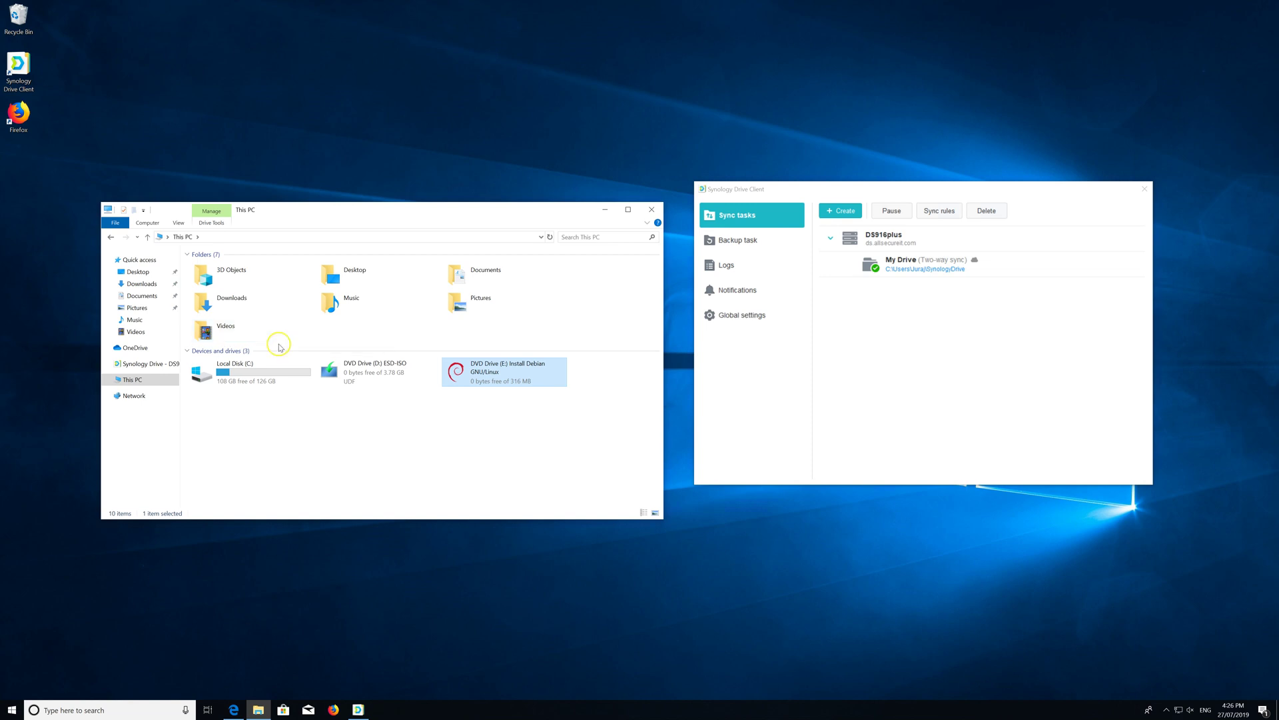